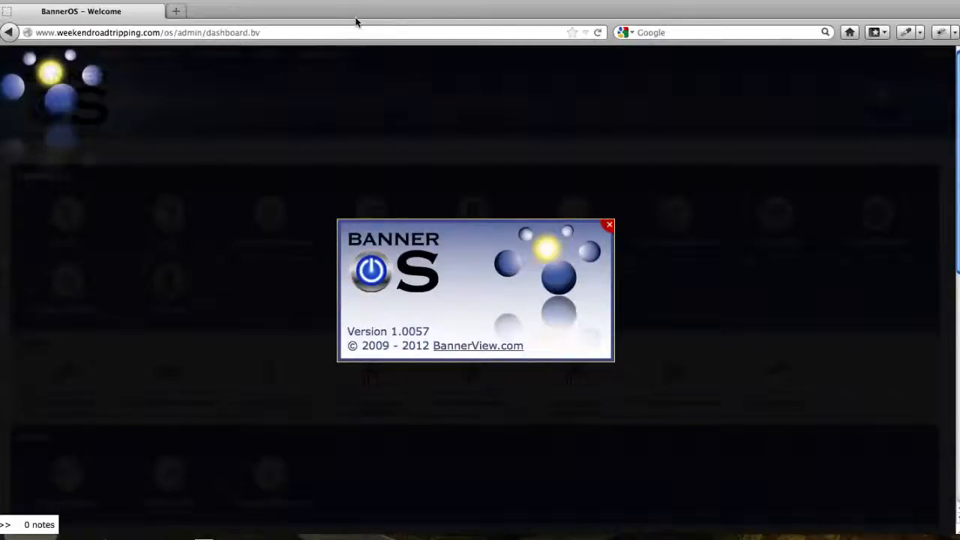
# - Dismiss the version splash and open the form for adding a new page
pyautogui.click(241, 108)
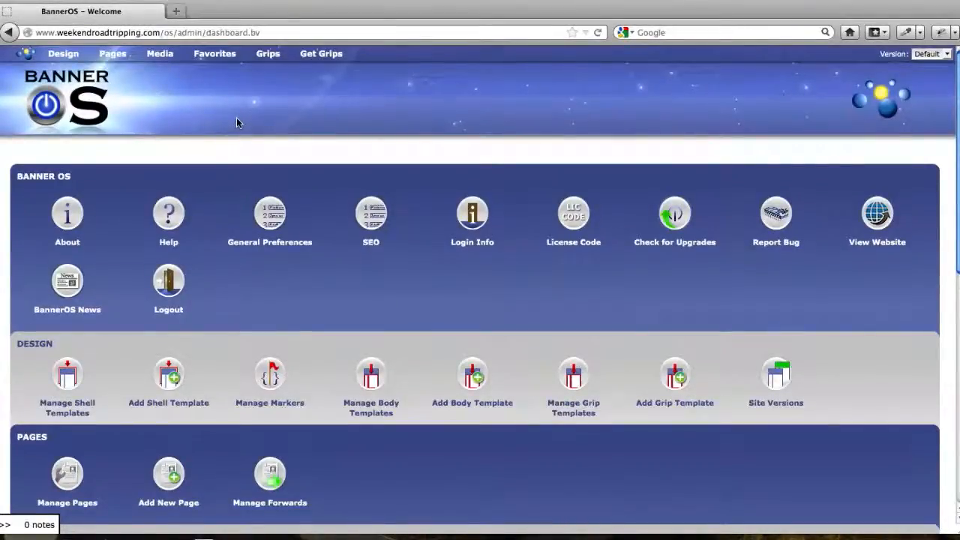
pyautogui.scroll(-3, 237, 120)
pyautogui.scroll(-2, 213, 203)
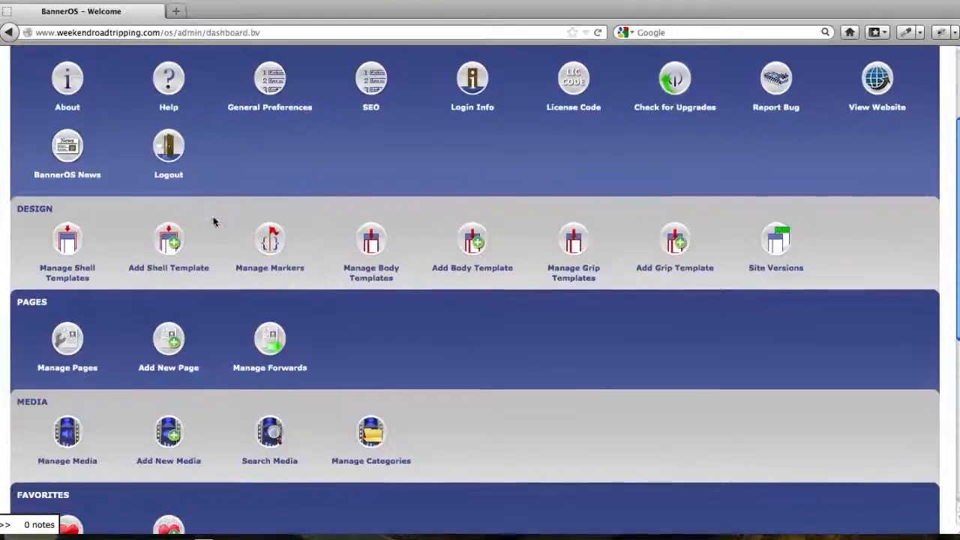
pyautogui.click(177, 371)
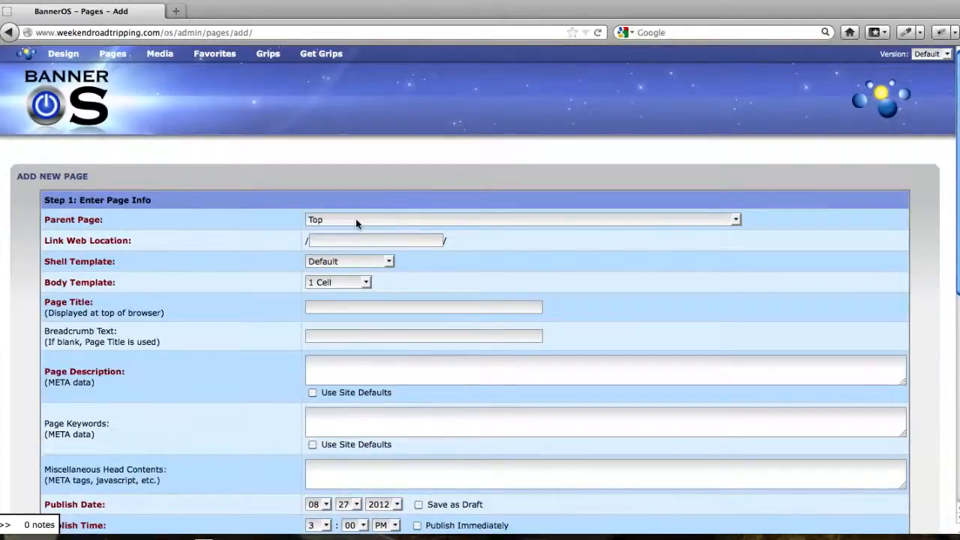
# - Set the parent page to About Our Road Trip Website and enter staff as the link web location
pyautogui.click(470, 220)
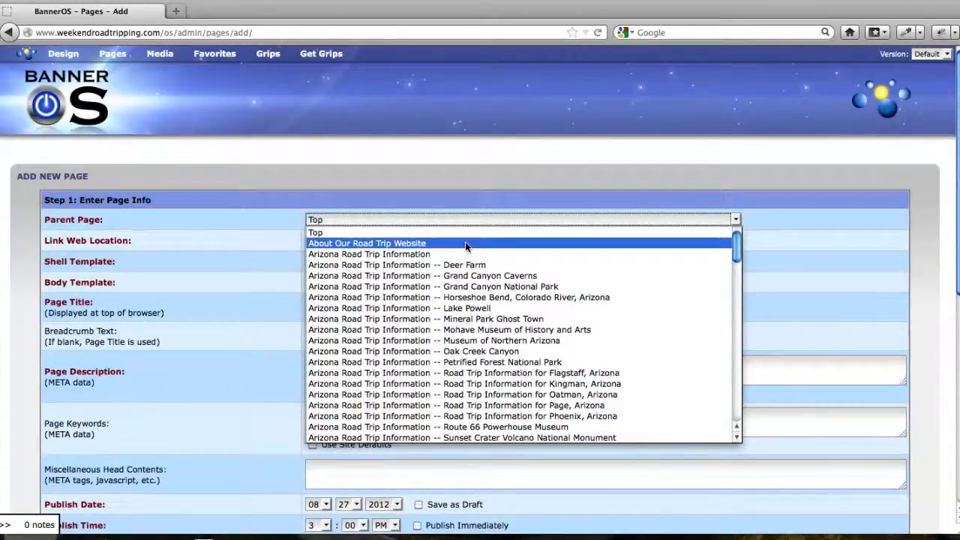
pyautogui.click(465, 243)
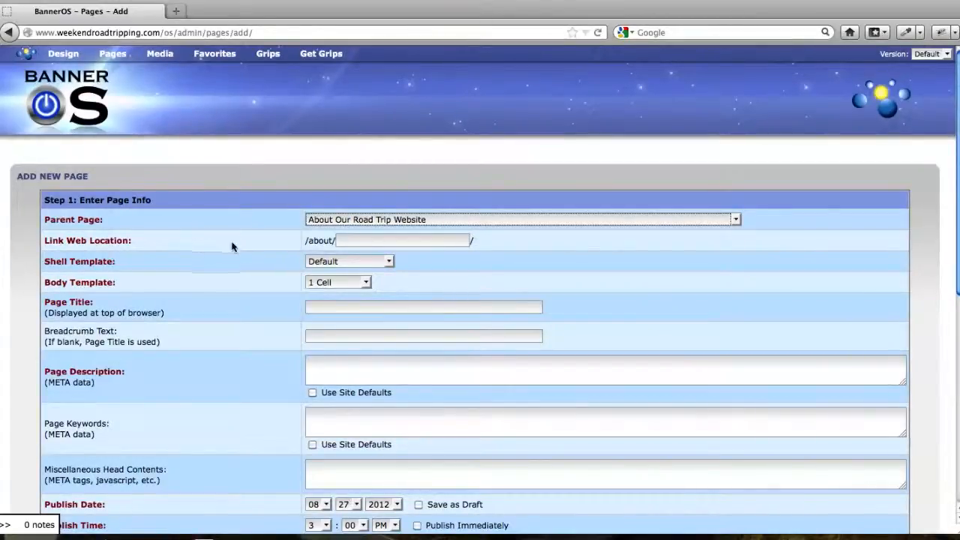
pyautogui.doubleClick(316, 244)
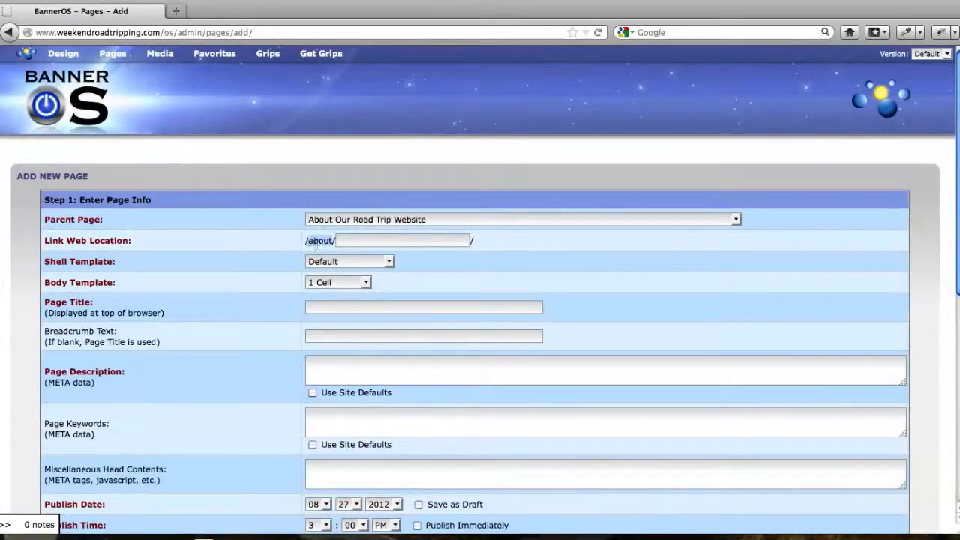
pyautogui.click(342, 260)
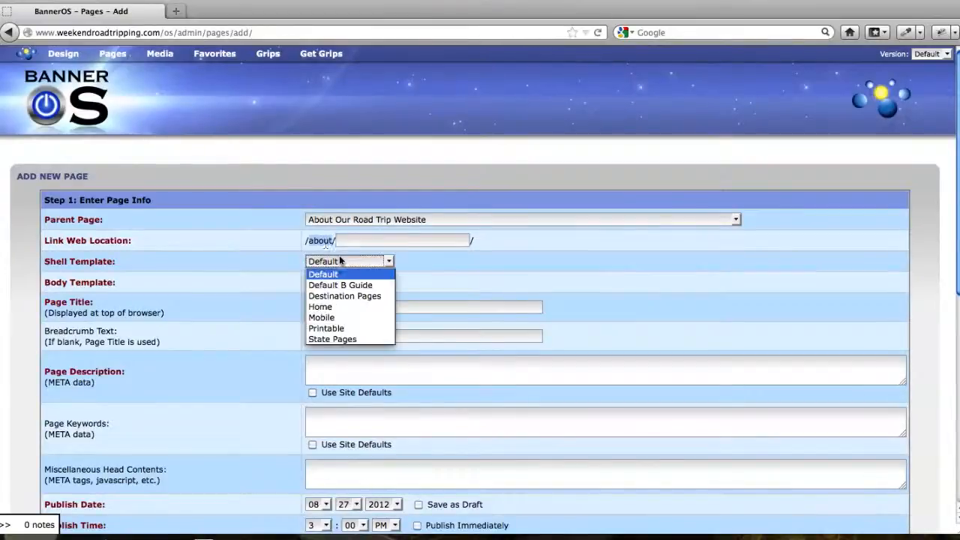
pyautogui.click(330, 242)
pyautogui.click(326, 240)
pyautogui.click(365, 242)
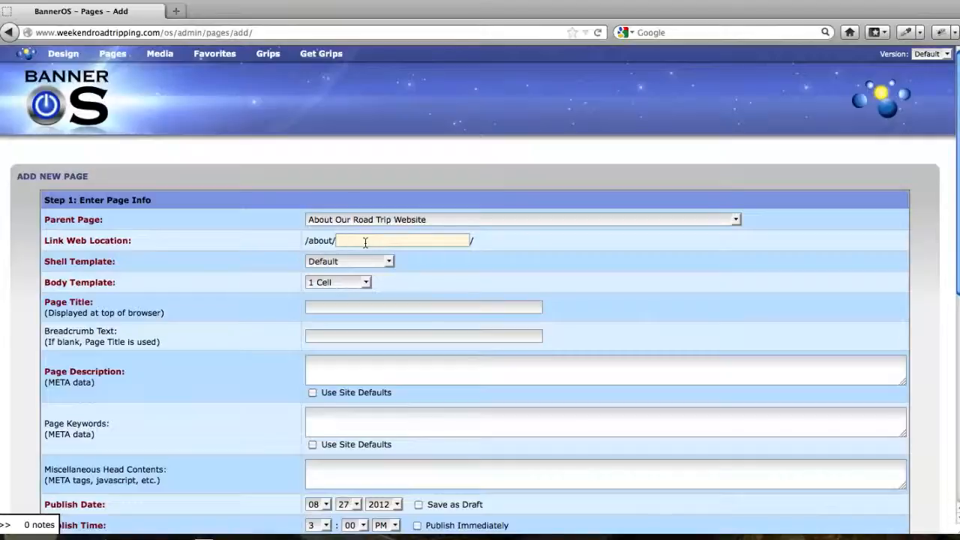
pyautogui.write('staff')
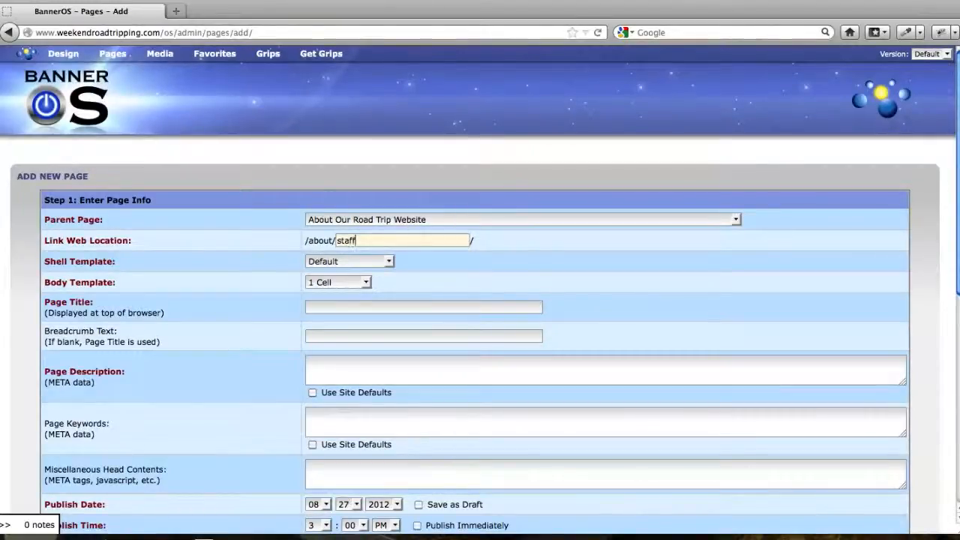
pyautogui.click(203, 248)
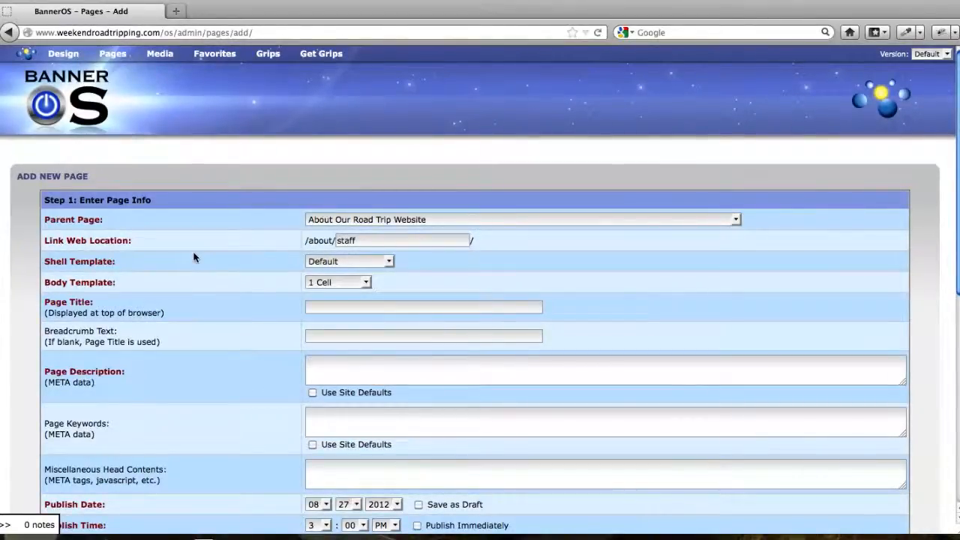
# - Choose the Default shell template and the 1 Cell body template for the page
pyautogui.click(390, 260)
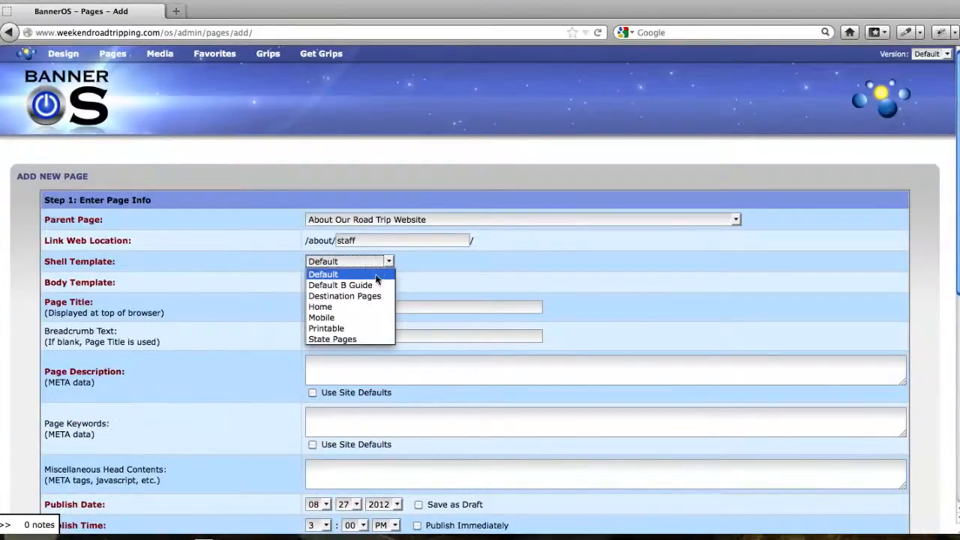
pyautogui.click(349, 276)
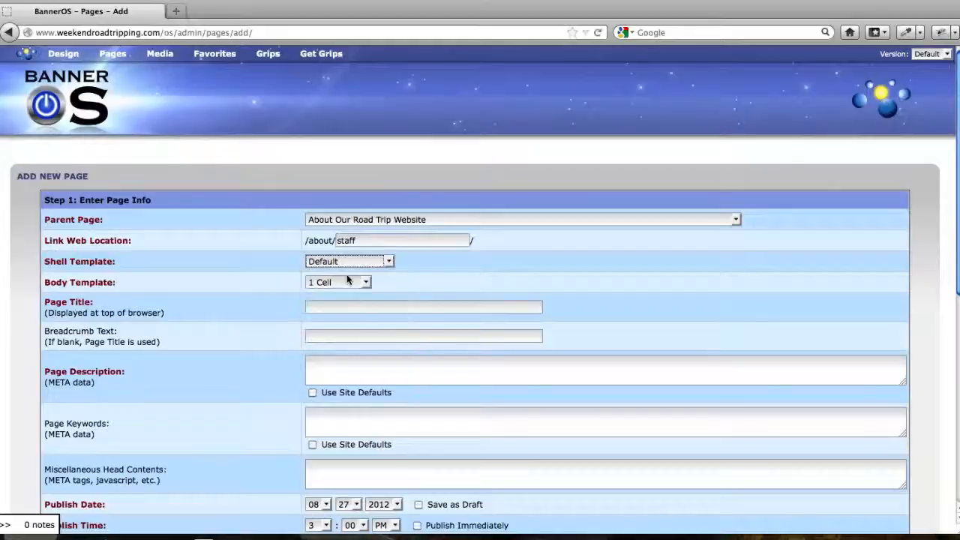
pyautogui.click(447, 261)
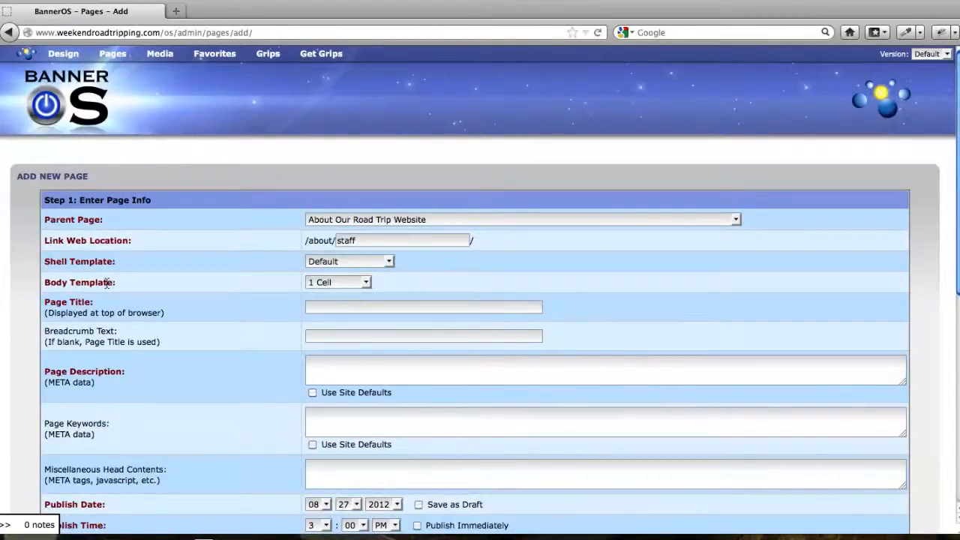
pyautogui.click(352, 283)
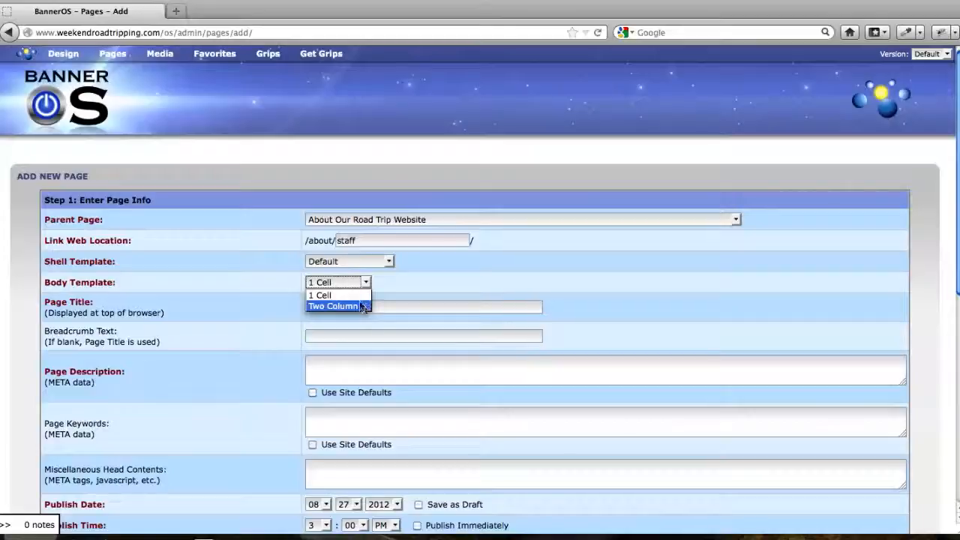
pyautogui.click(353, 294)
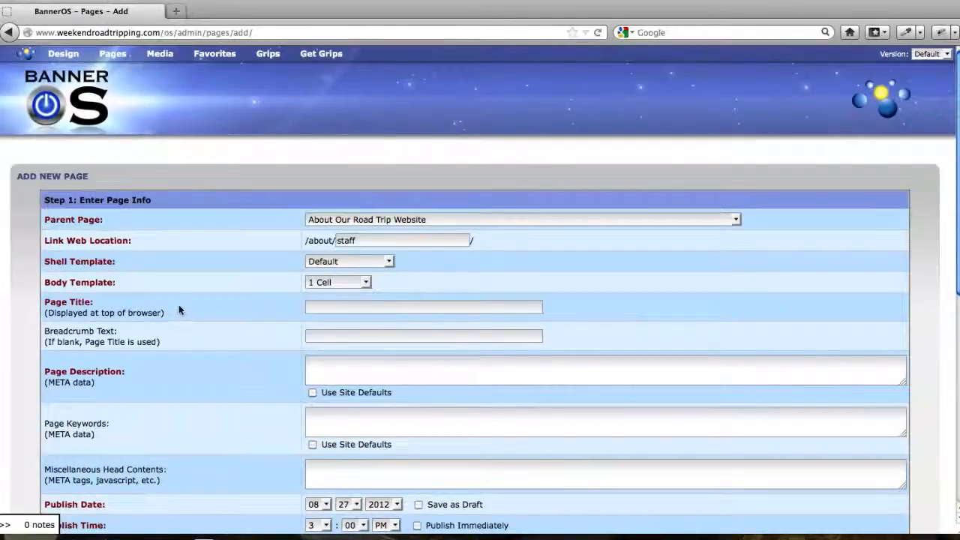
# - Enter "Our Road Tripping Staff" as the page title
pyautogui.scroll(-2, 180, 305)
pyautogui.scroll(-3, 194, 311)
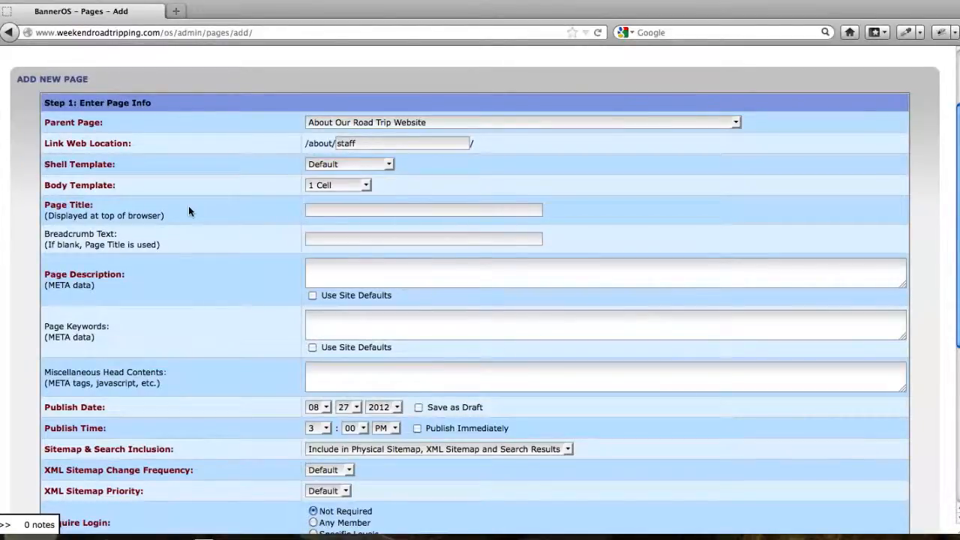
pyautogui.click(309, 210)
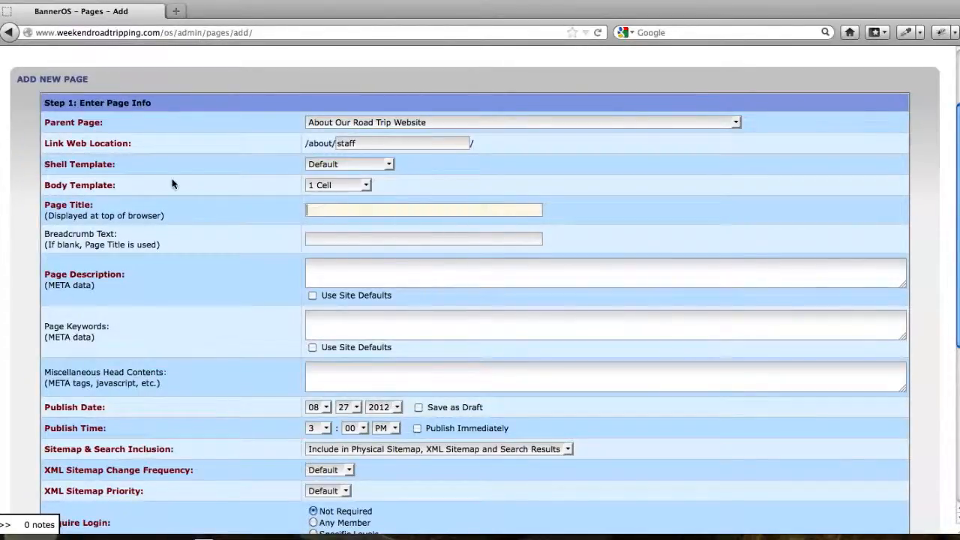
pyautogui.write('O')
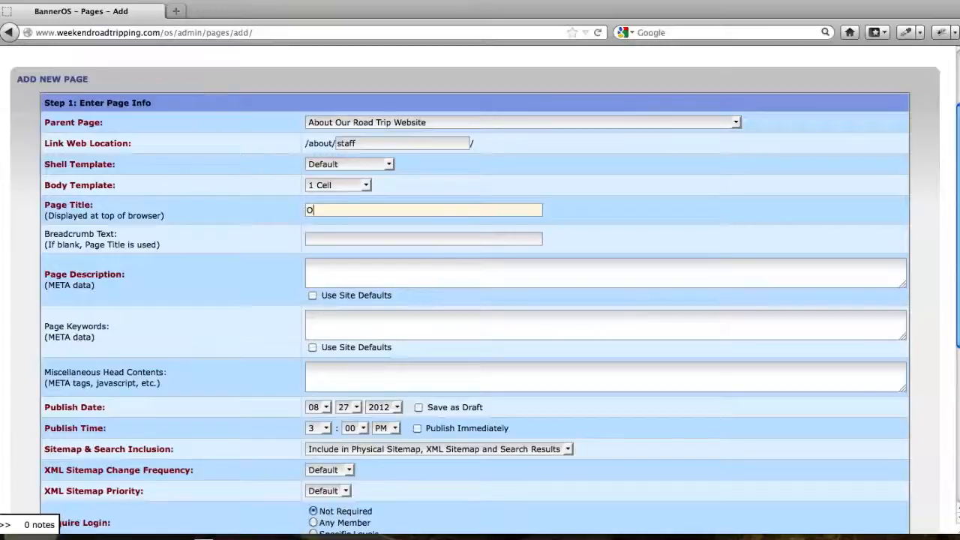
pyautogui.write('ur Road ')
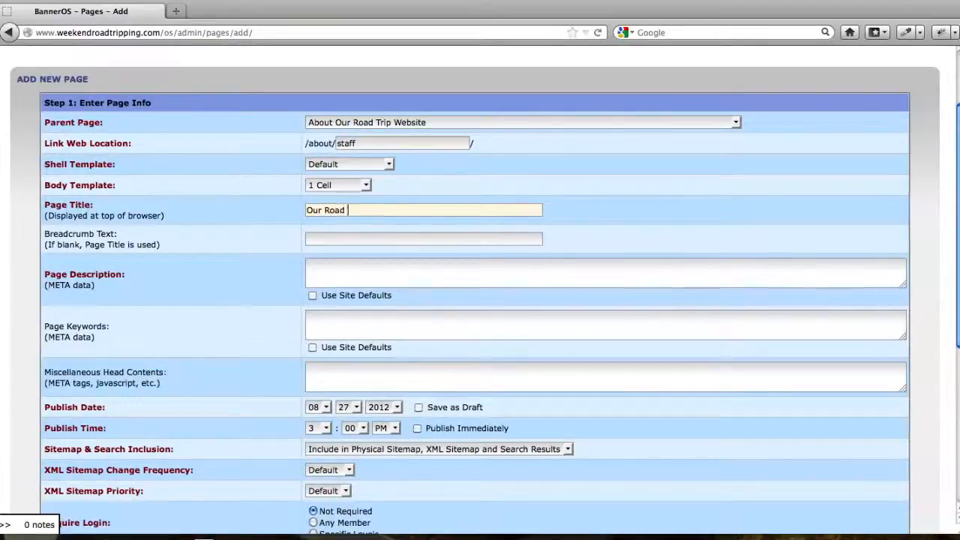
pyautogui.write('Tripping Staff')
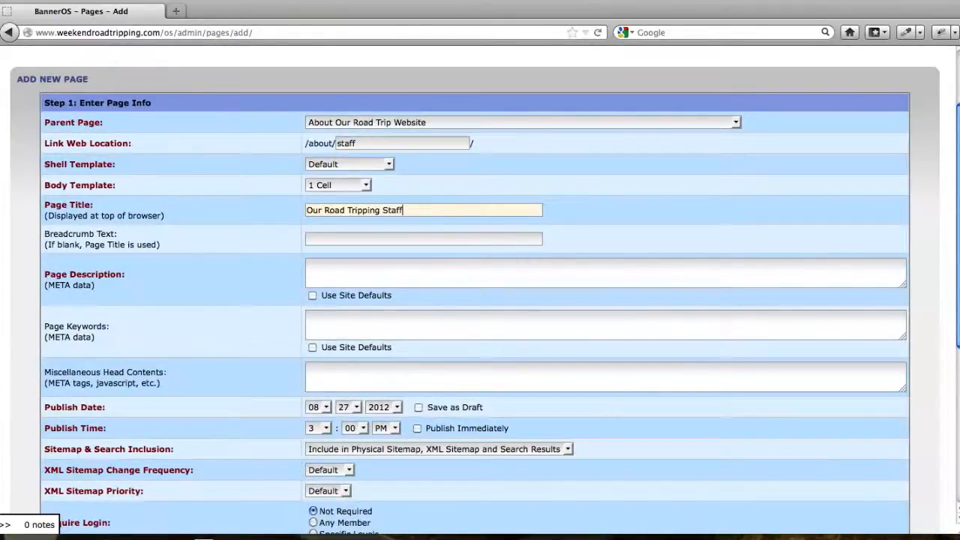
pyautogui.click(210, 238)
# - Fill in the page description with "View information about our road tripping staff."
pyautogui.scroll(-2, 209, 238)
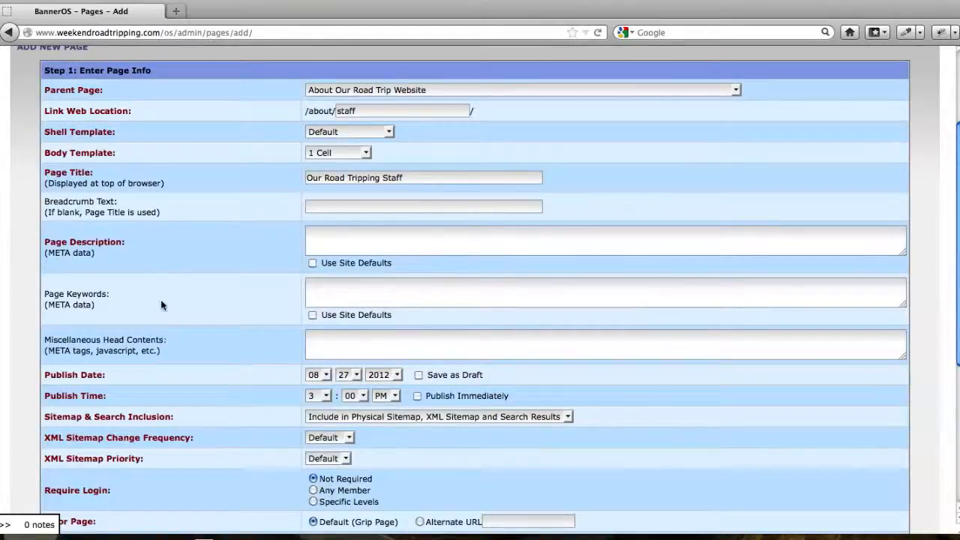
pyautogui.click(313, 237)
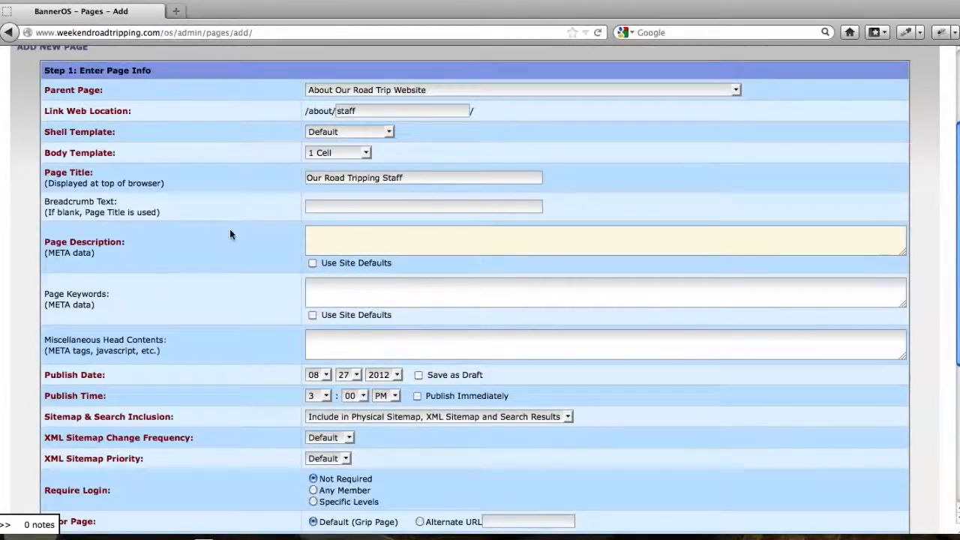
pyautogui.write('View information ab')
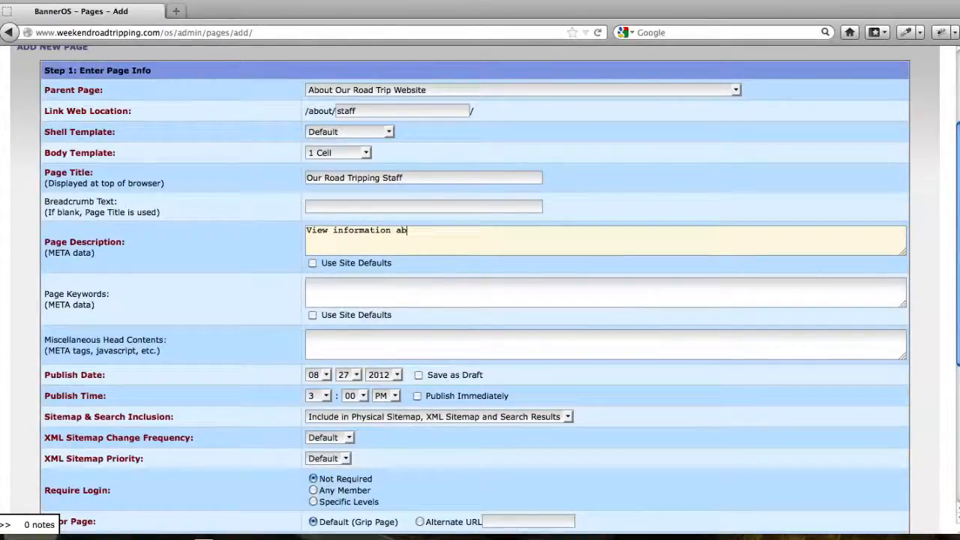
pyautogui.write('out our road tripping')
pyautogui.write('staff.')
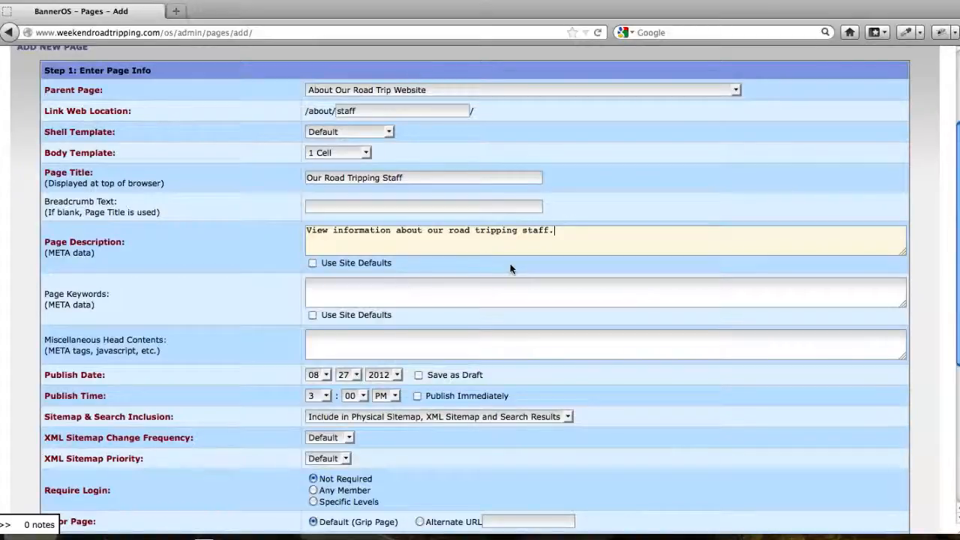
# - Enter the page keywords "staff, road trips, avid road tripper"
pyautogui.click(352, 294)
pyautogui.write('staff, roa')
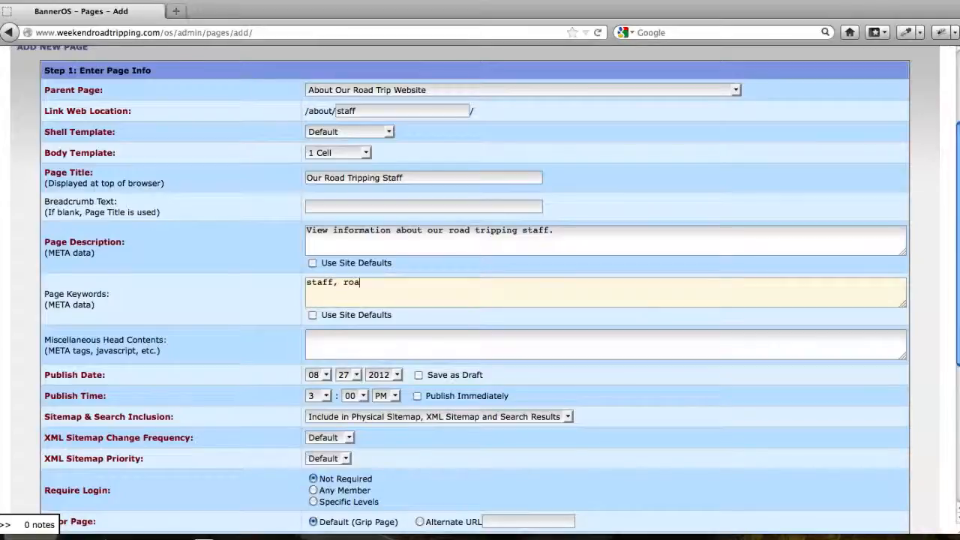
pyautogui.write('d trips, avid road tripper')
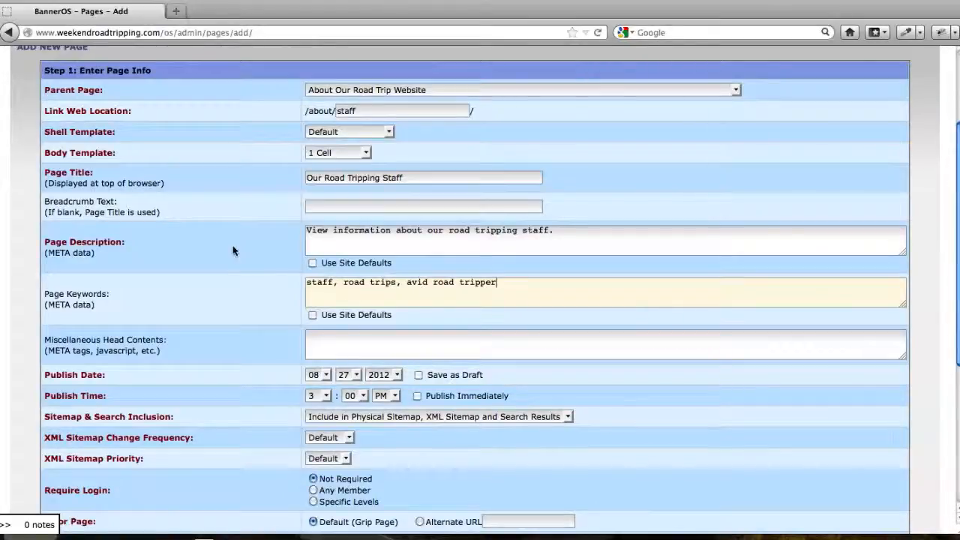
# - Set the page to publish immediately and continue to the page content step
pyautogui.scroll(-2, 225, 227)
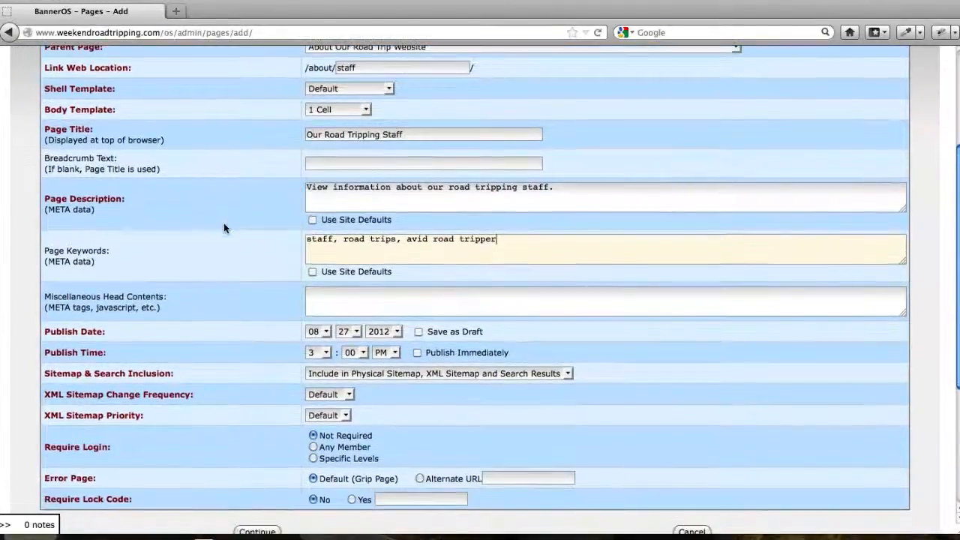
pyautogui.scroll(-1, 223, 227)
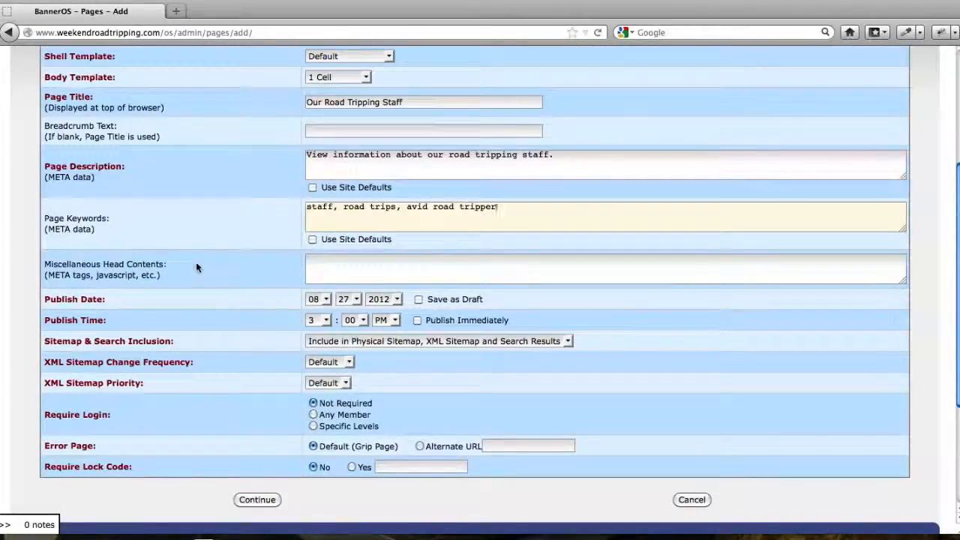
pyautogui.scroll(-3, 203, 257)
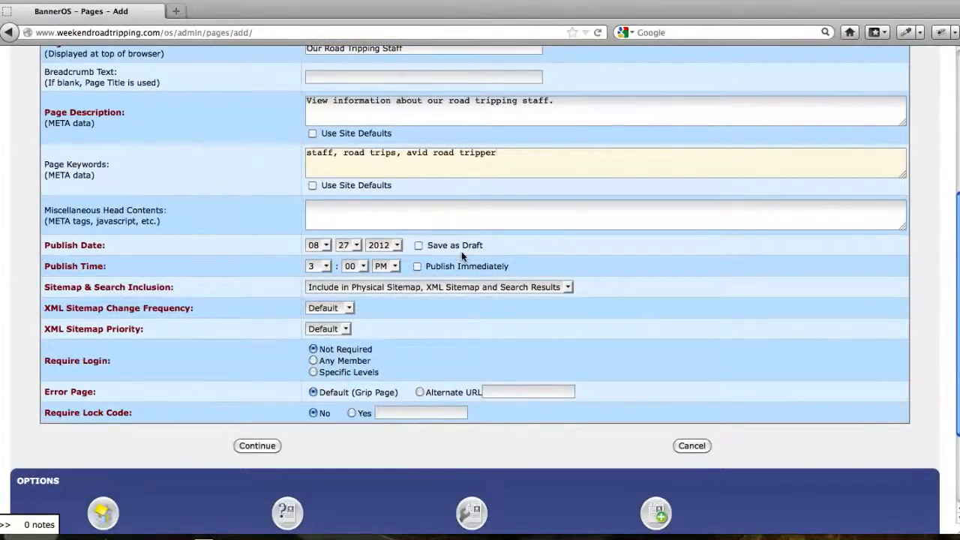
pyautogui.click(417, 266)
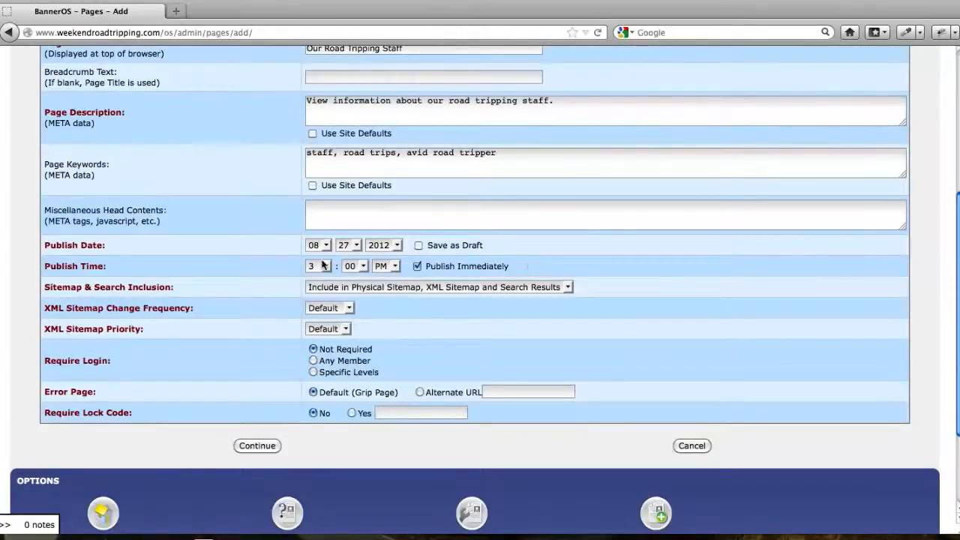
pyautogui.scroll(-3, 197, 237)
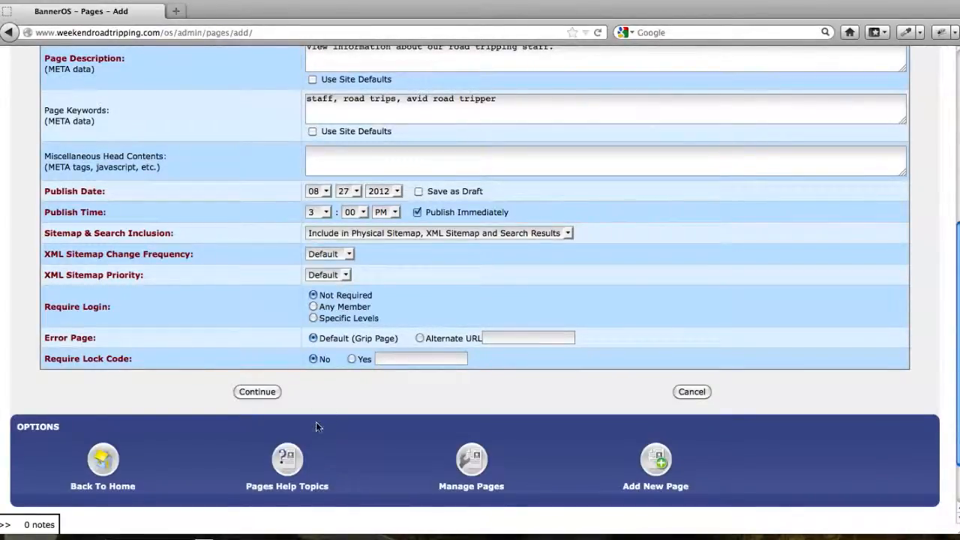
pyautogui.click(258, 390)
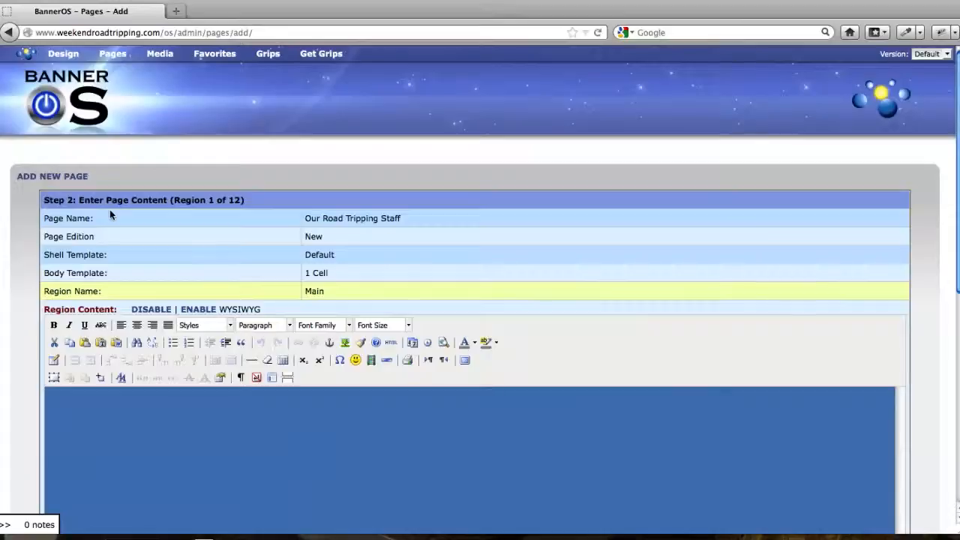
# - Check the region name for this content step, and switch to Pages to view the prepared staff text
pyautogui.doubleClick(312, 292)
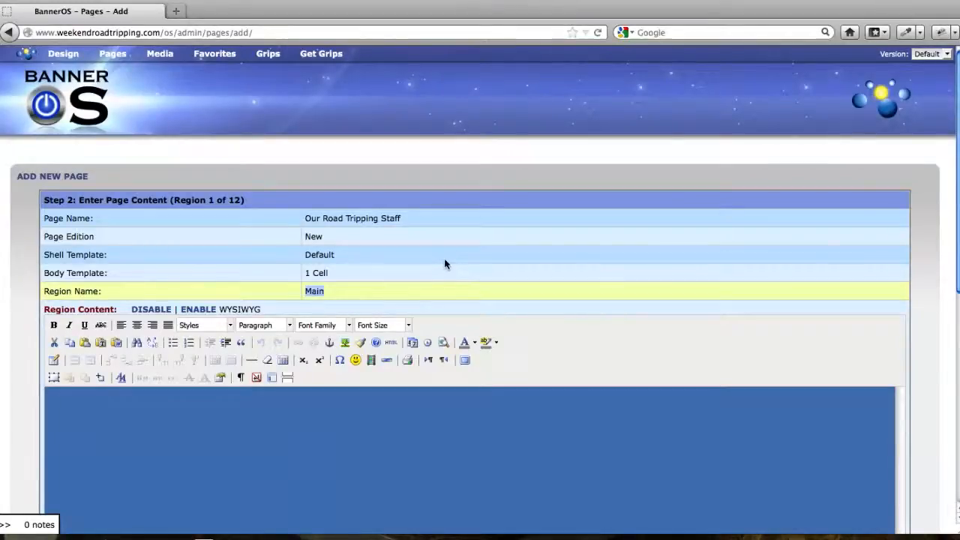
pyautogui.scroll(-1, 444, 263)
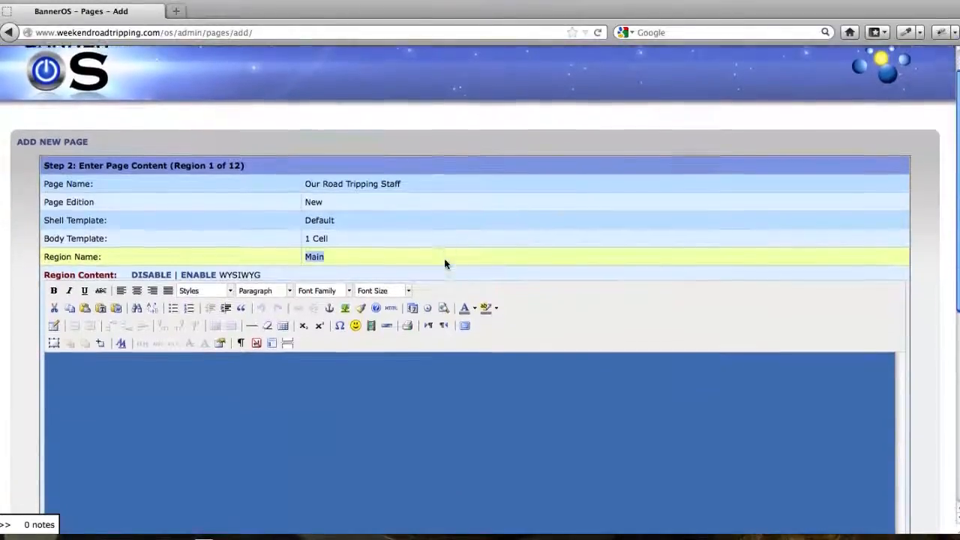
pyautogui.scroll(-4, 444, 263)
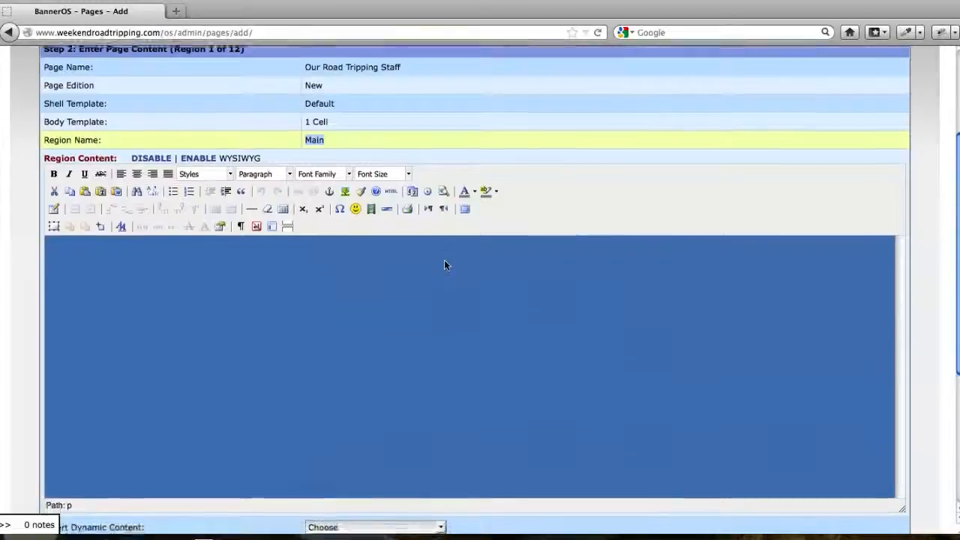
pyautogui.scroll(-1, 444, 263)
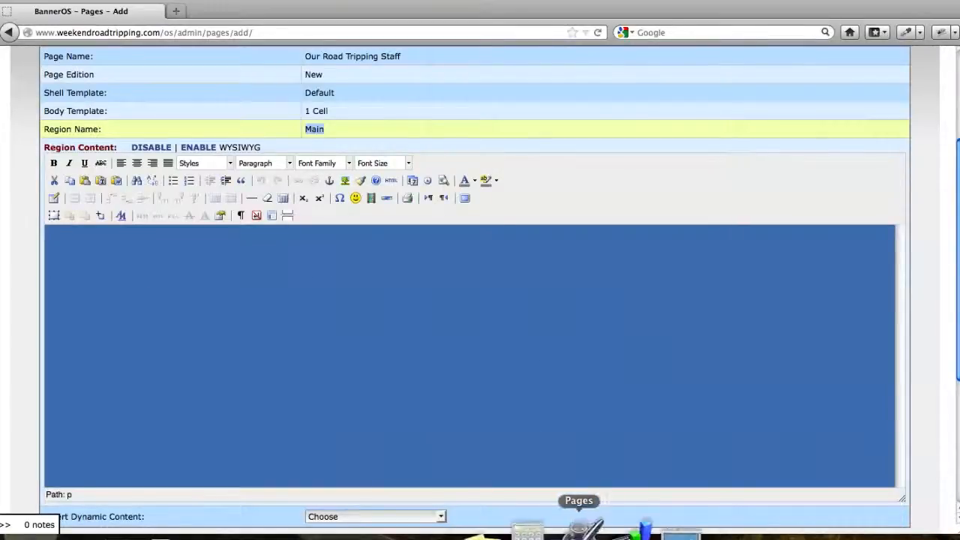
pyautogui.click(579, 529)
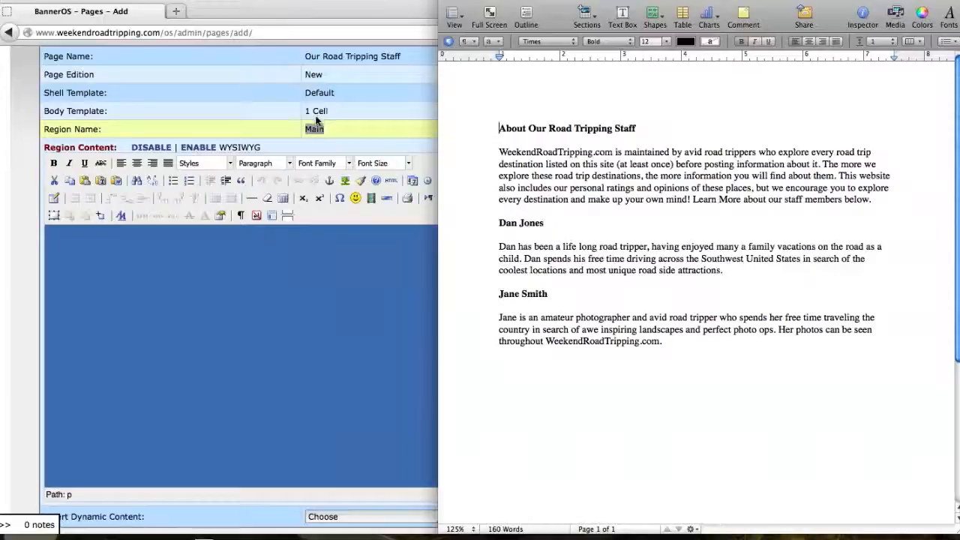
# - Return to the browser and enter "About Our Road Tripping Staff" in the Main region, formatted as Heading 1
pyautogui.click(187, 260)
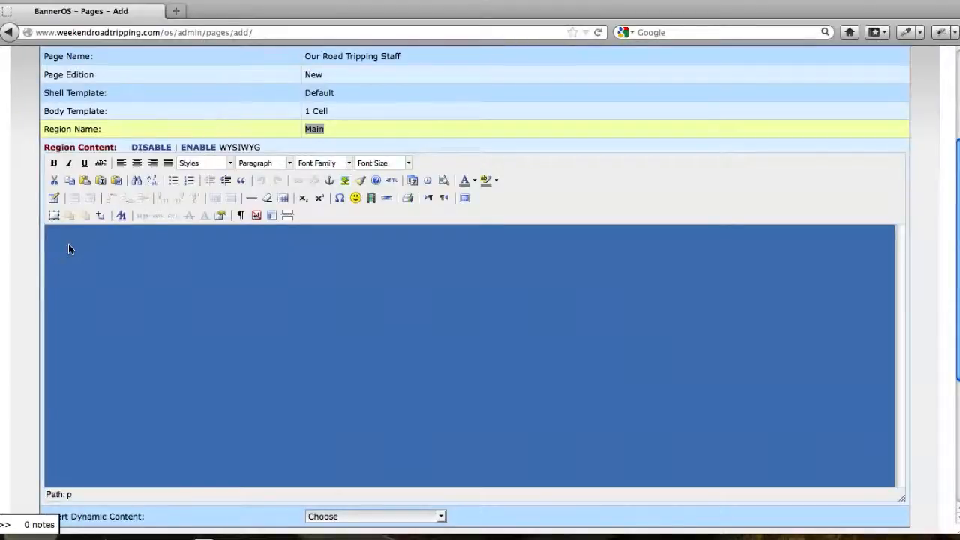
pyautogui.write('About Our Road Trippi')
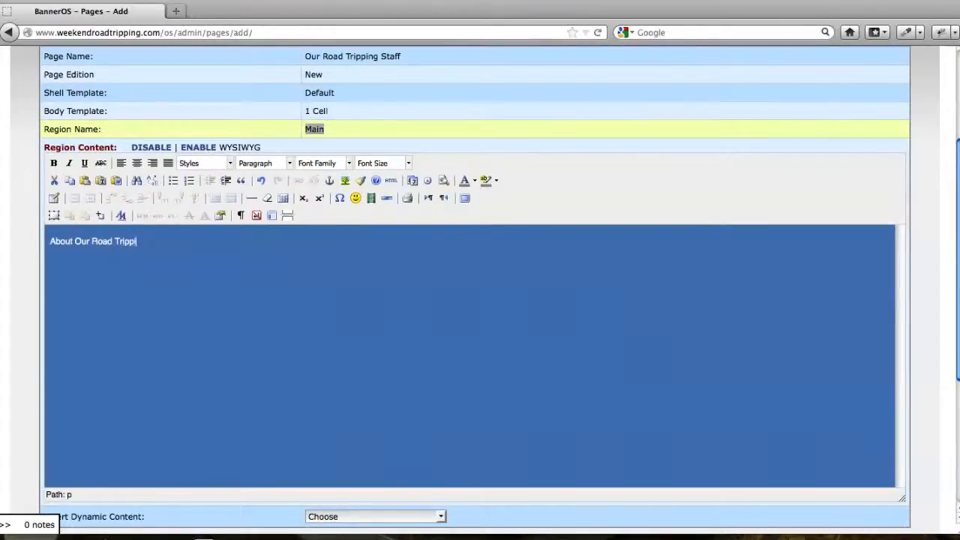
pyautogui.write('ng Staff')
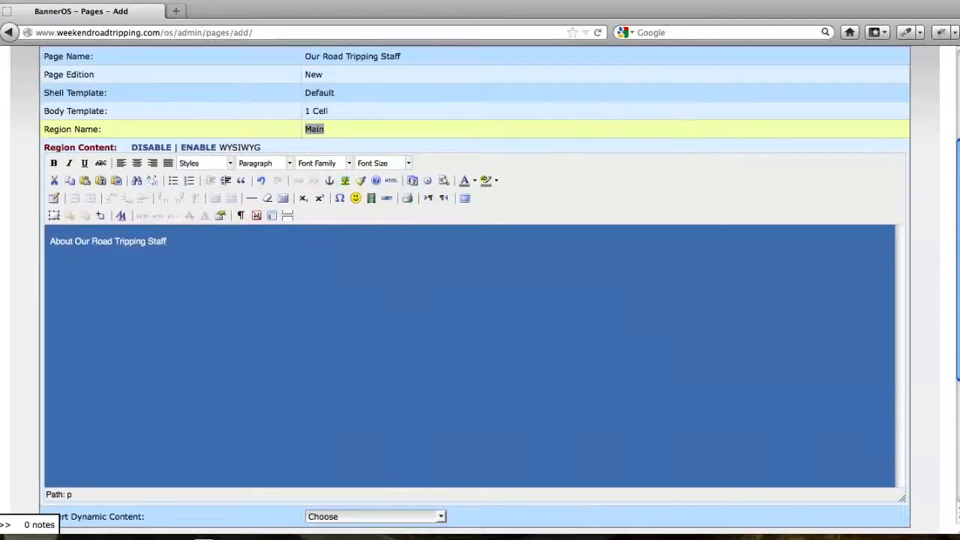
pyautogui.click(288, 163)
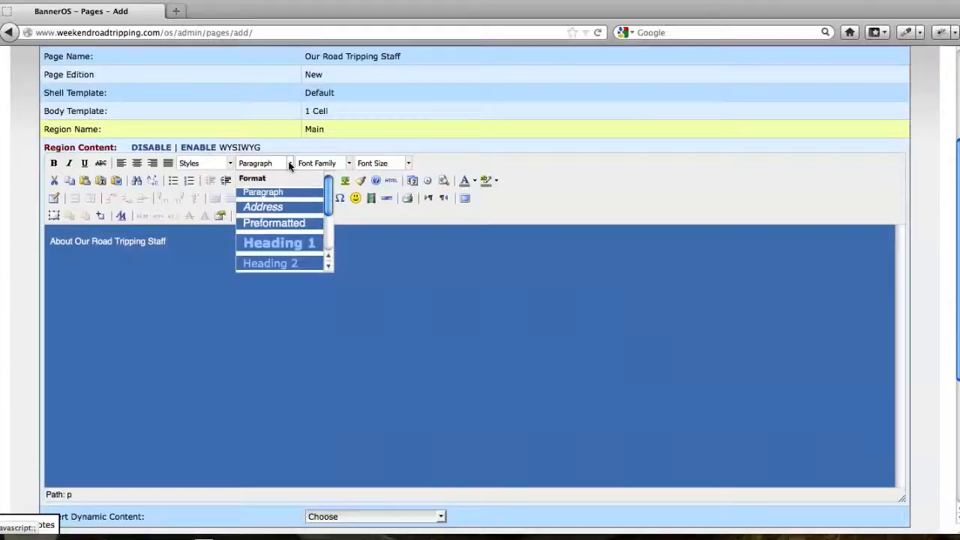
pyautogui.click(294, 244)
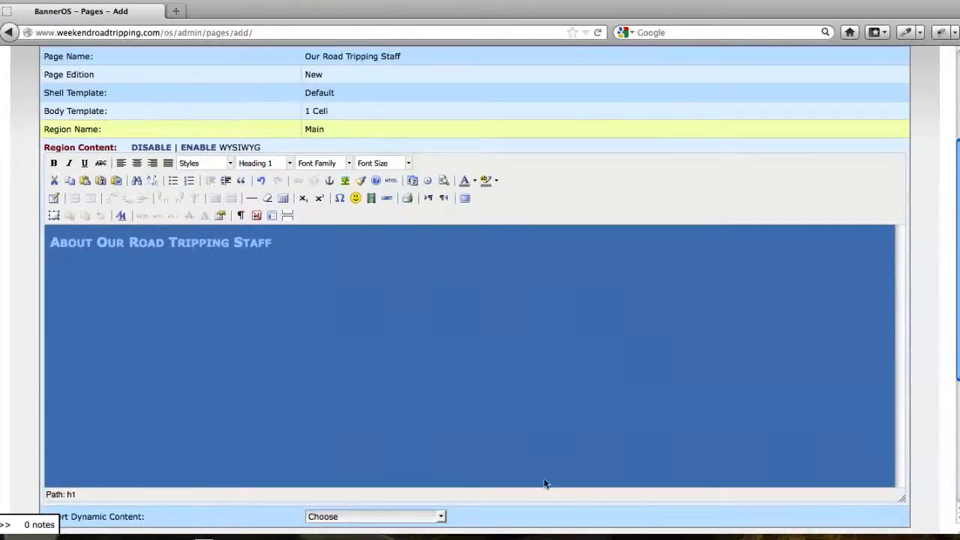
# - Switch to Pages and copy the introductory paragraph below the "About Our Road Tripping Staff" heading
pyautogui.click(583, 533)
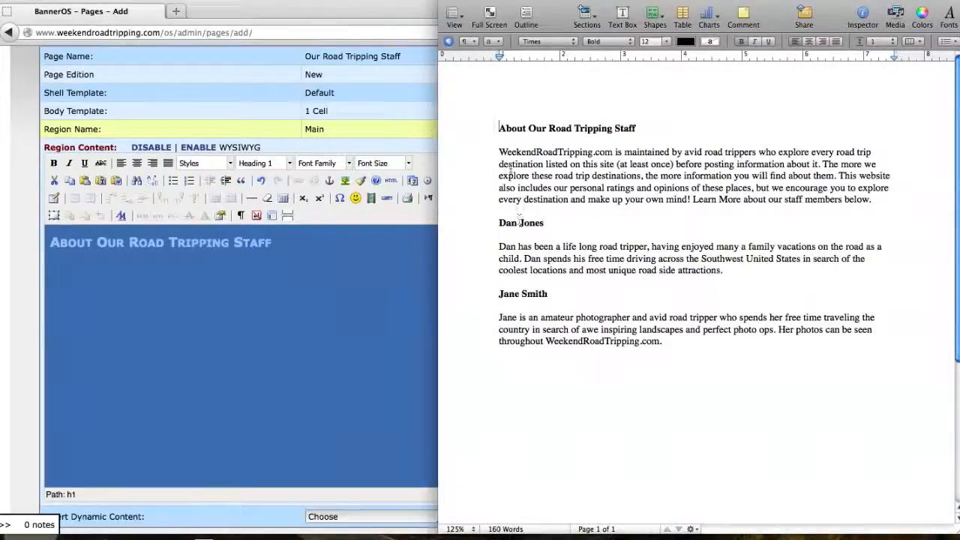
pyautogui.moveTo(499, 153); pyautogui.dragTo(874, 201)
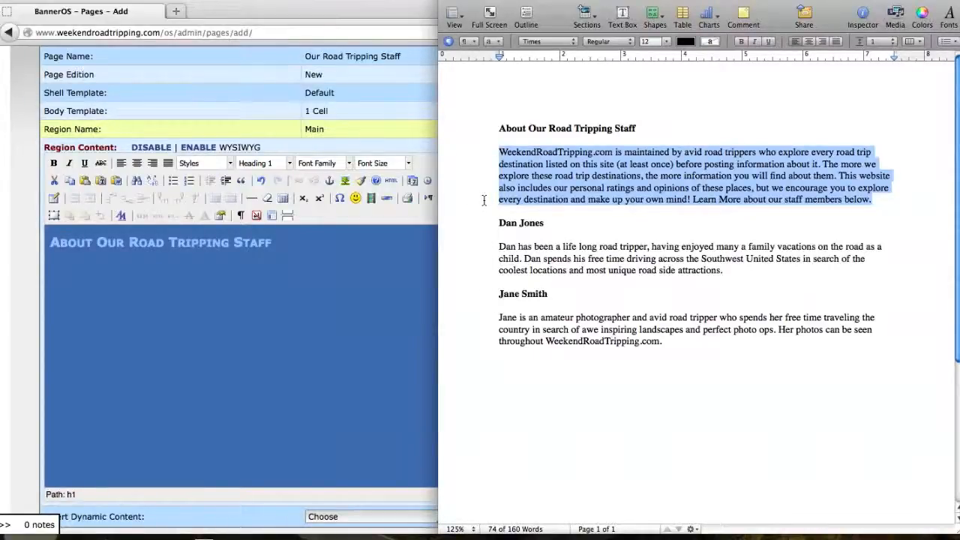
pyautogui.rightClick(608, 171)
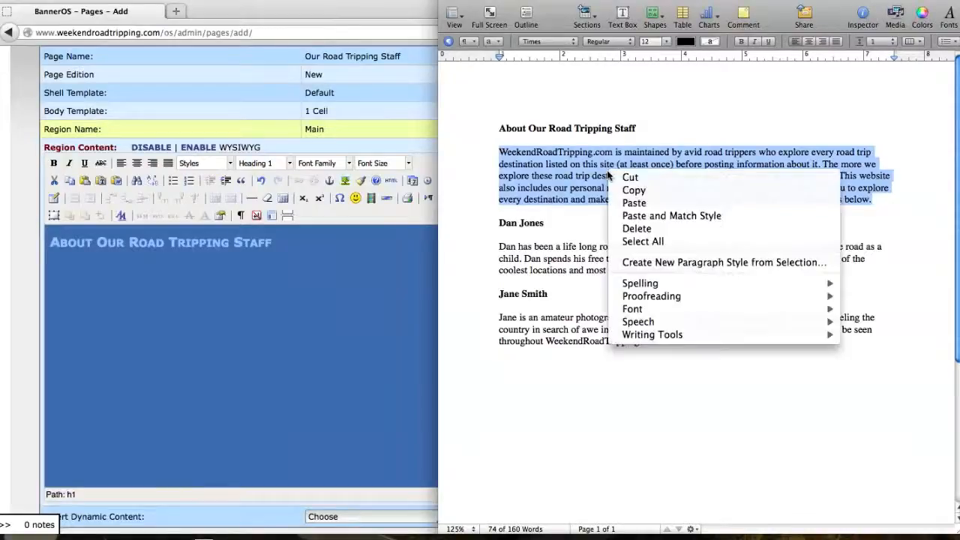
pyautogui.click(634, 190)
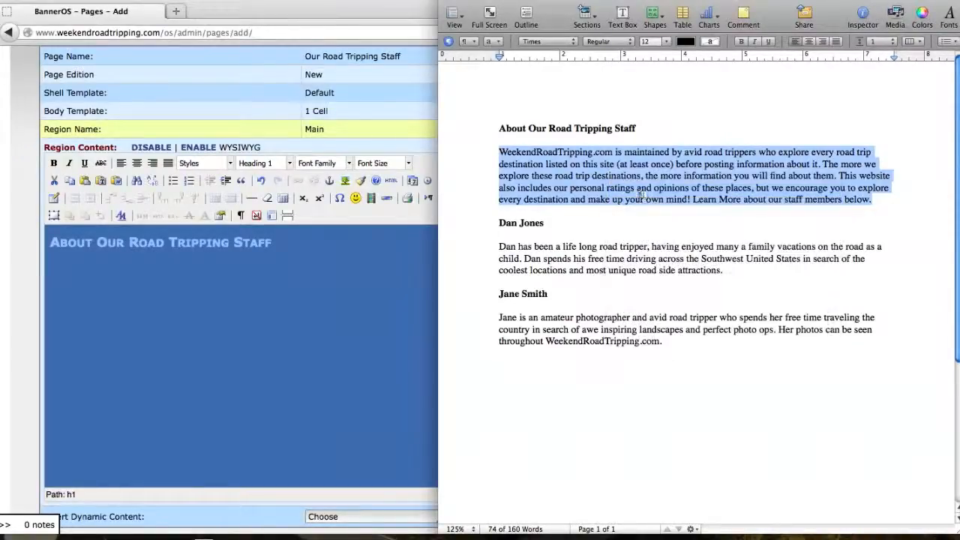
# - Return to the browser and insert the copied introduction on a new line below the heading with Paste from Word
pyautogui.click(309, 13)
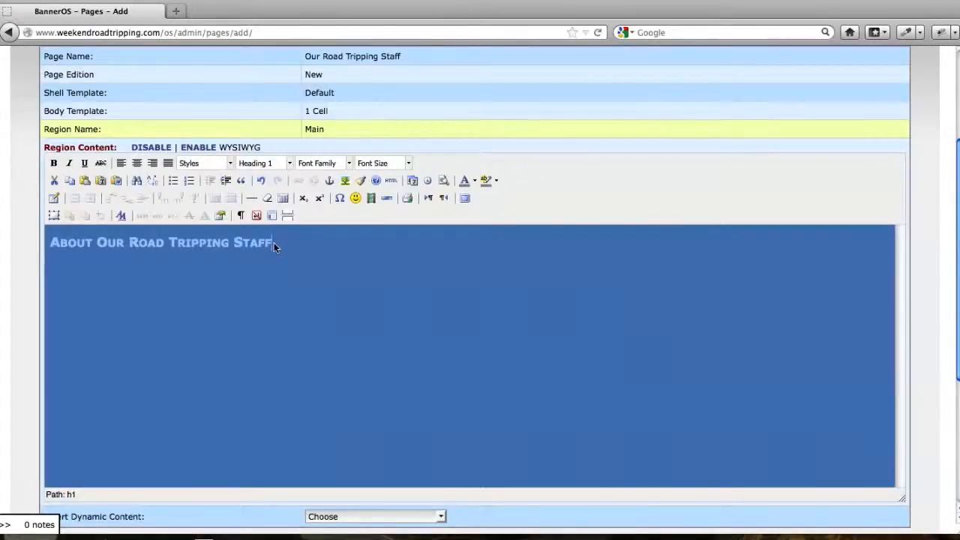
pyautogui.press('Return')
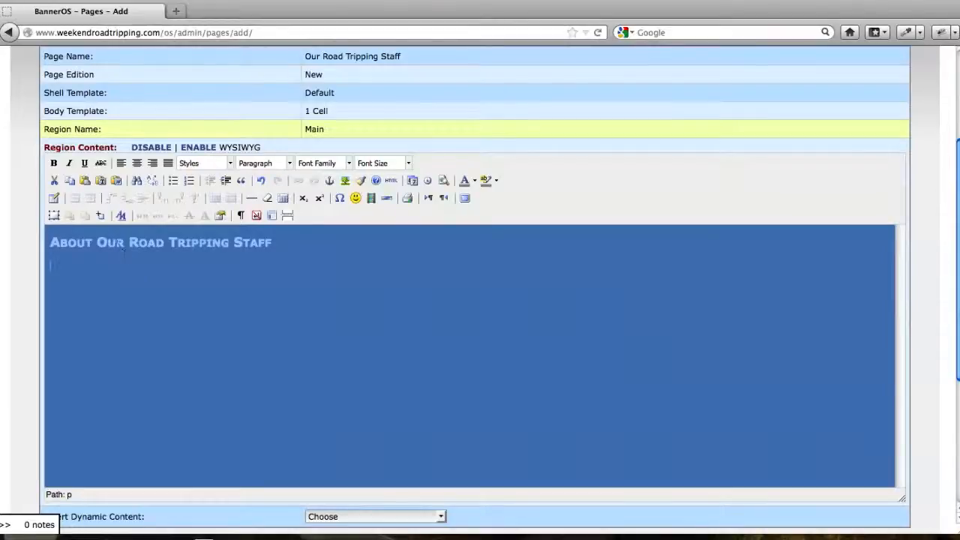
pyautogui.click(117, 180)
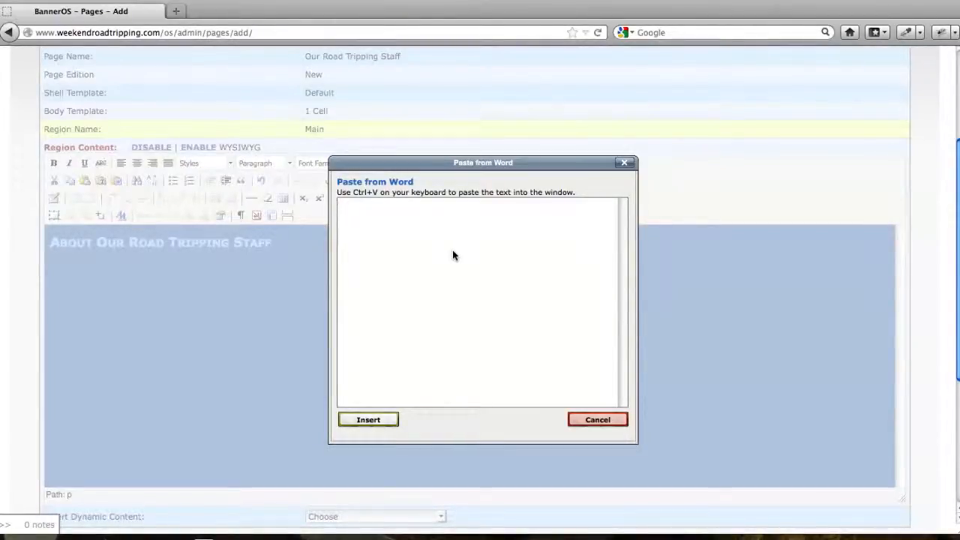
pyautogui.hotkey('ctrl', 'v')
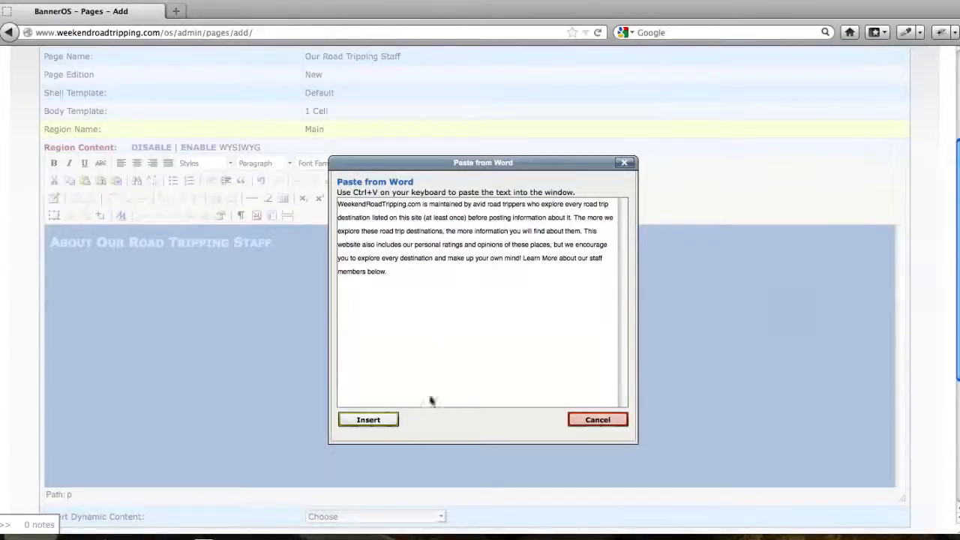
pyautogui.click(368, 420)
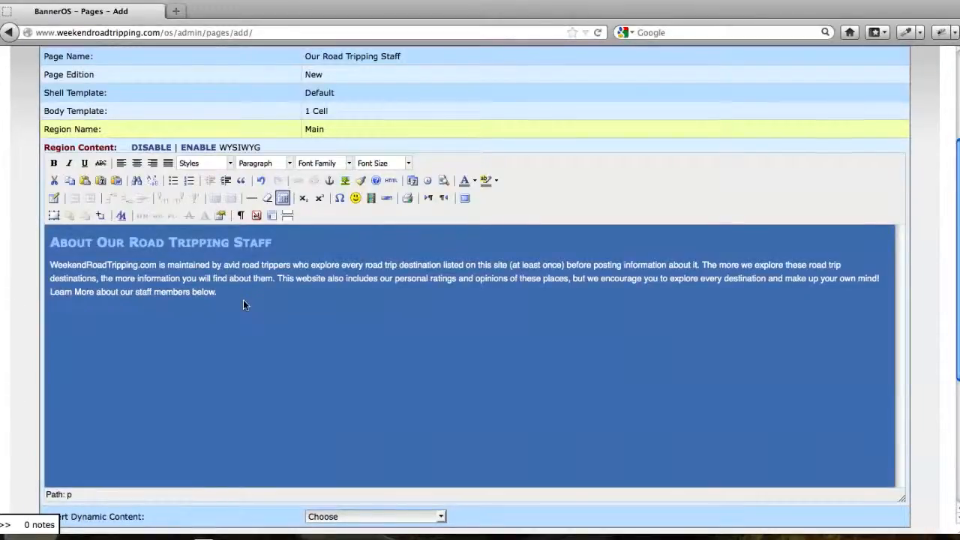
# - Add the first staff member's name as a Heading 2 below the introduction, followed by a new paragraph
pyautogui.click(289, 165)
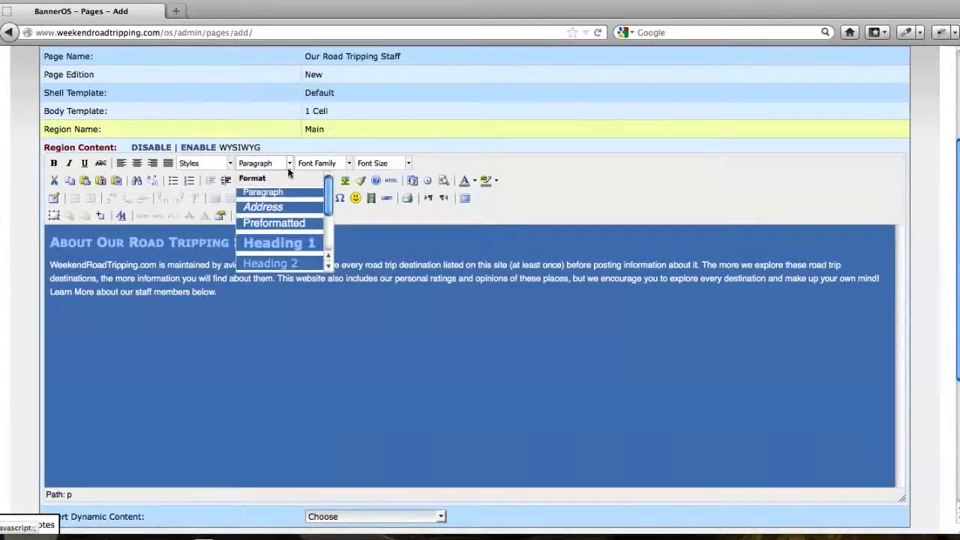
pyautogui.click(267, 262)
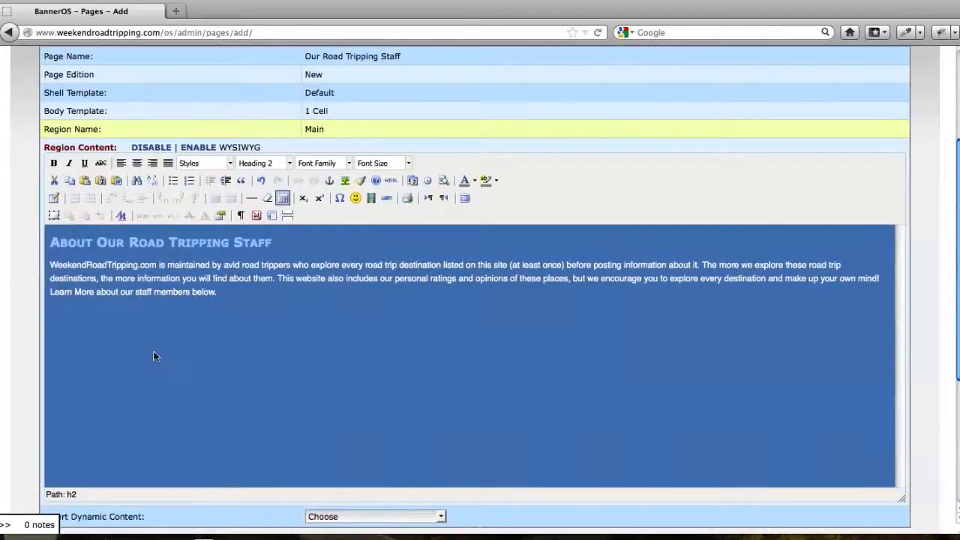
pyautogui.write('Dan Jones')
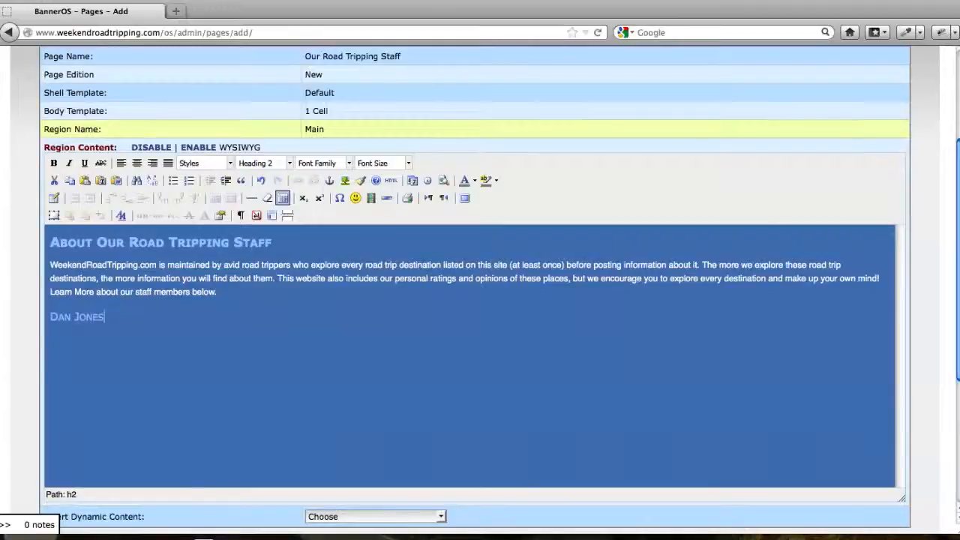
pyautogui.press('Return')
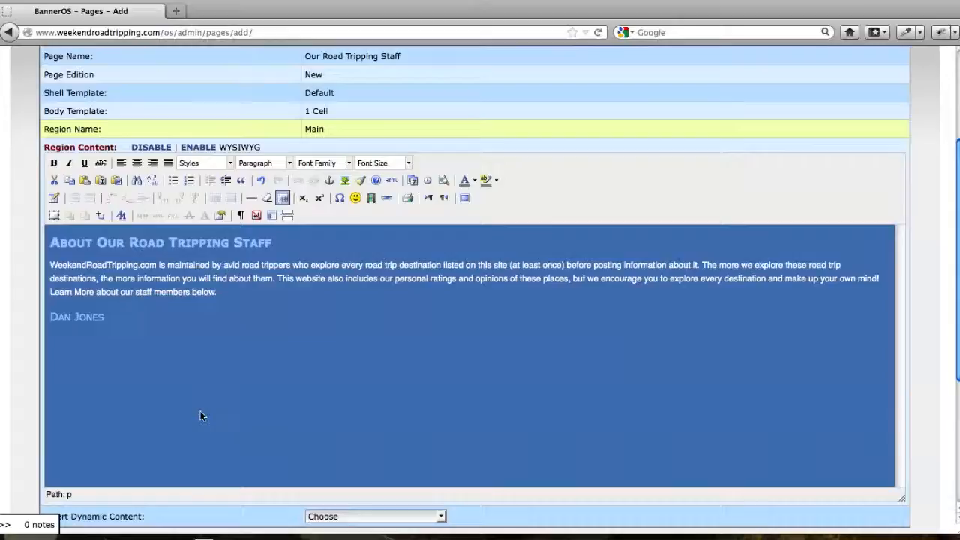
# - Switch to Pages and copy the first staff member's biography paragraph
pyautogui.click(586, 528)
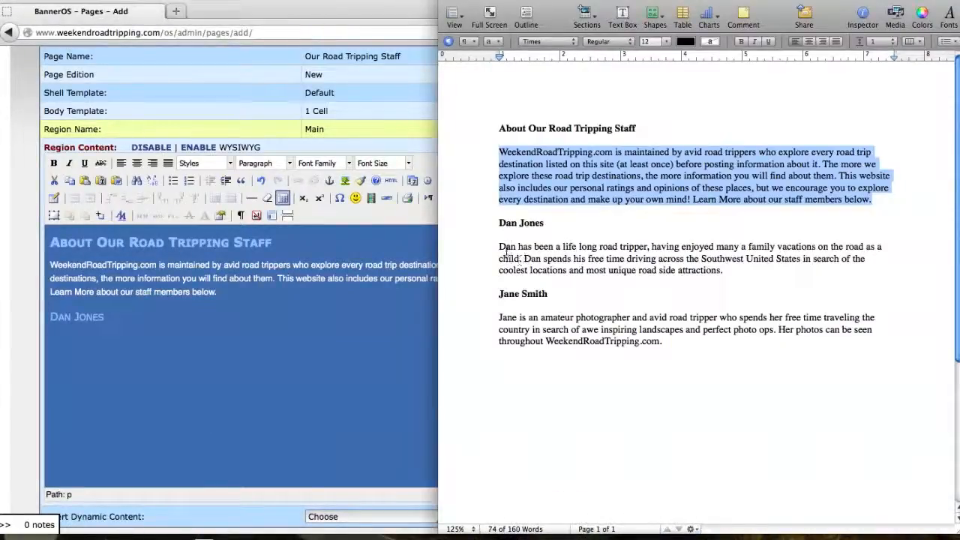
pyautogui.moveTo(499, 247); pyautogui.dragTo(733, 276)
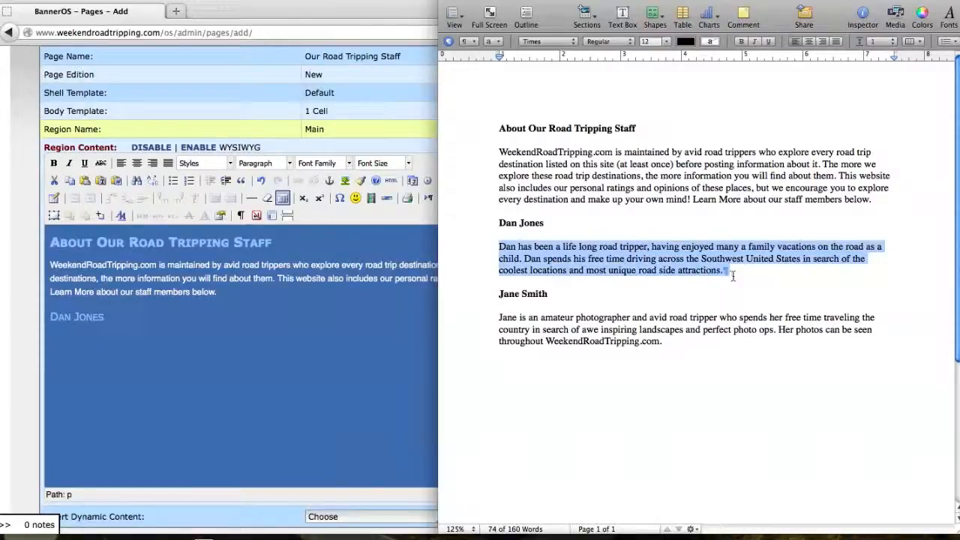
pyautogui.rightClick(667, 256)
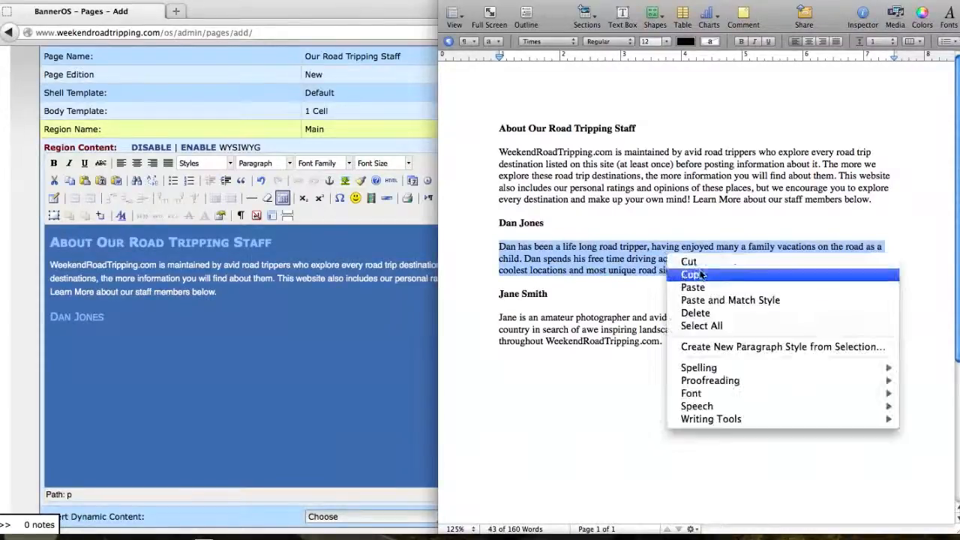
pyautogui.click(702, 276)
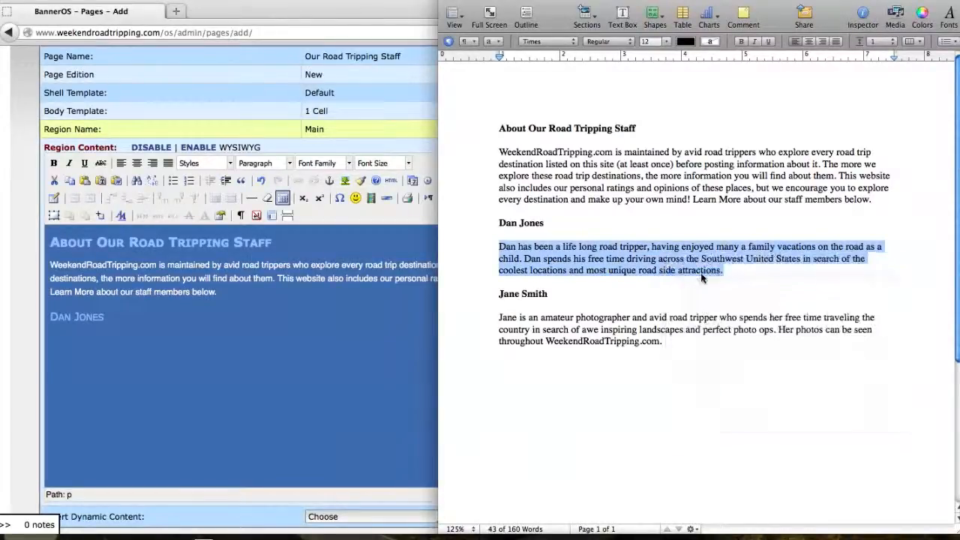
# - Return to the browser and insert the copied biography below the first staff member's name with Paste from Word
pyautogui.click(264, 11)
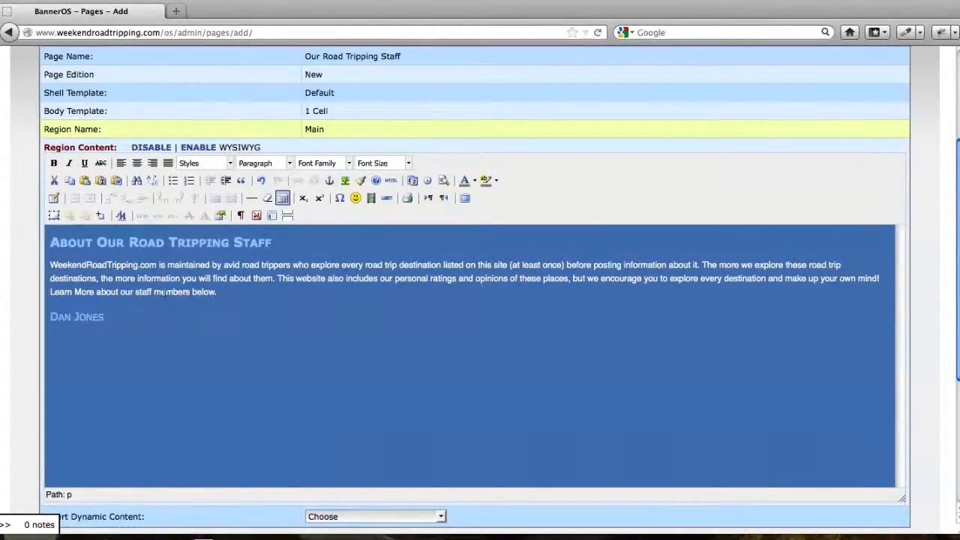
pyautogui.click(121, 216)
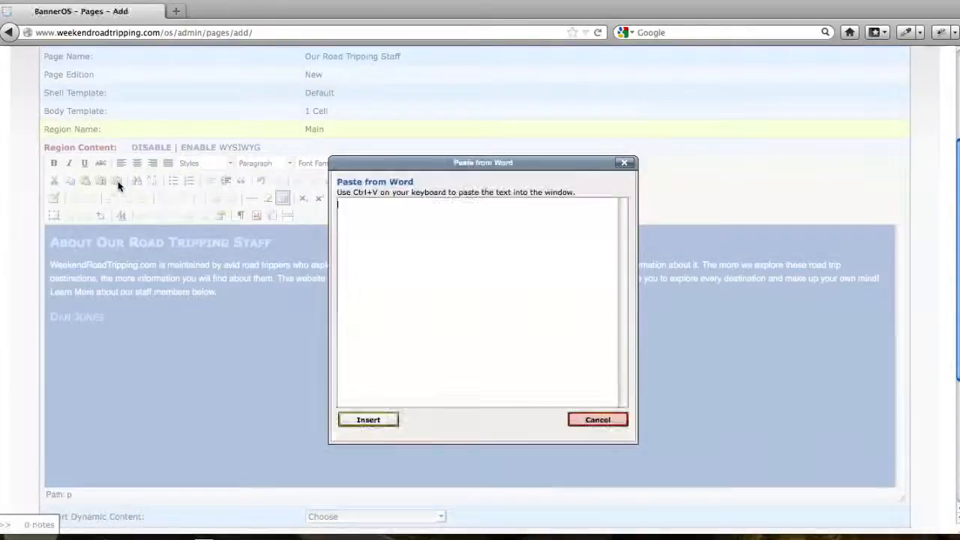
pyautogui.click(347, 219)
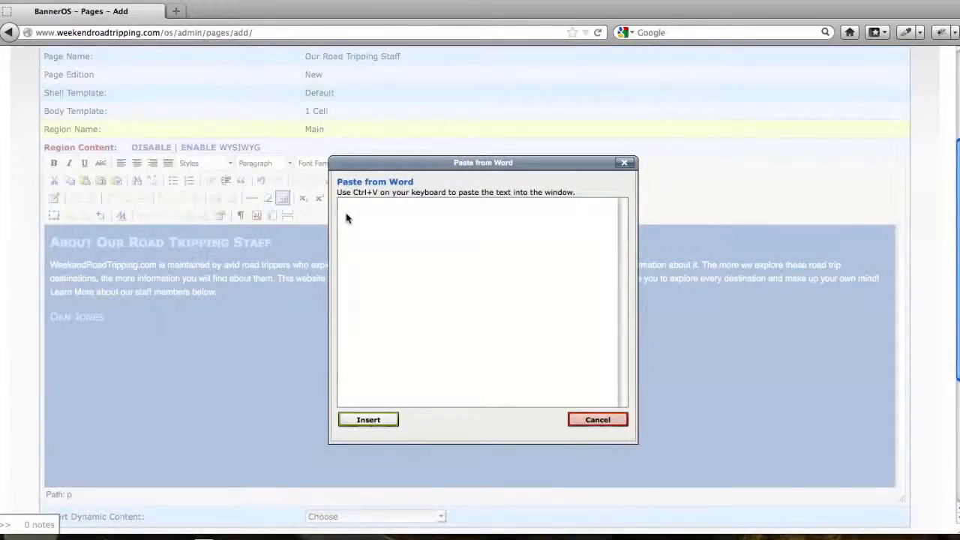
pyautogui.hotkey('ctrl', 'v')
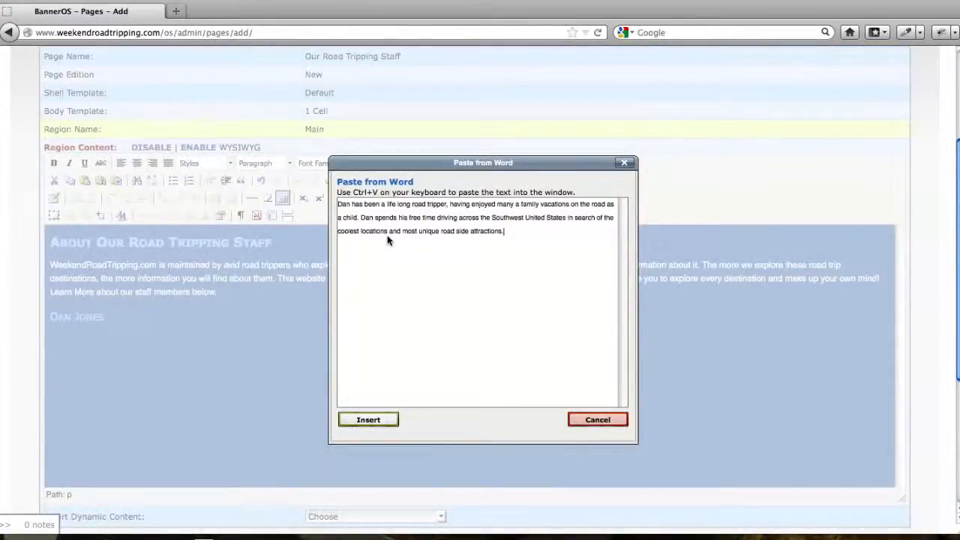
pyautogui.click(363, 420)
pyautogui.scroll(-2, 259, 379)
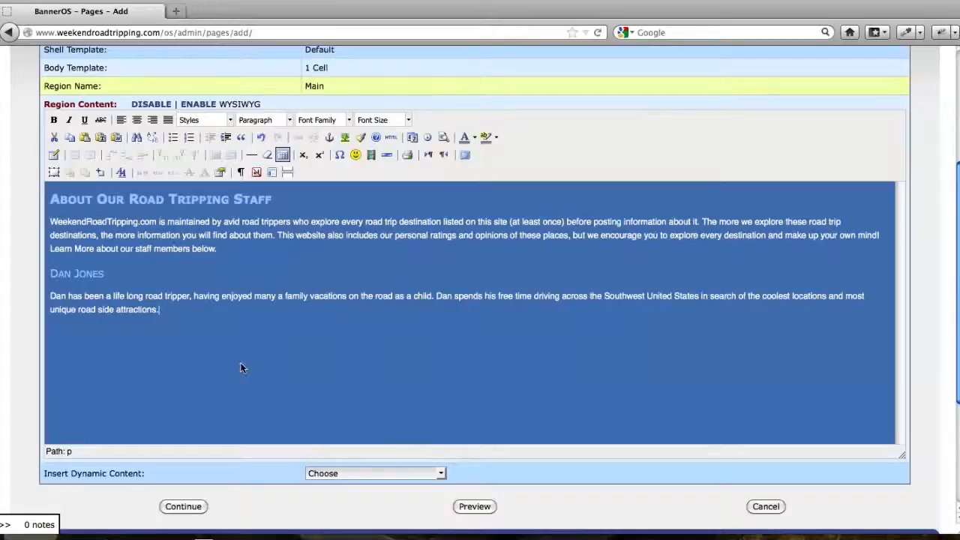
# - Add the second staff member's name as a Heading 2 below the first biography, followed by a new paragraph
pyautogui.press('Return')
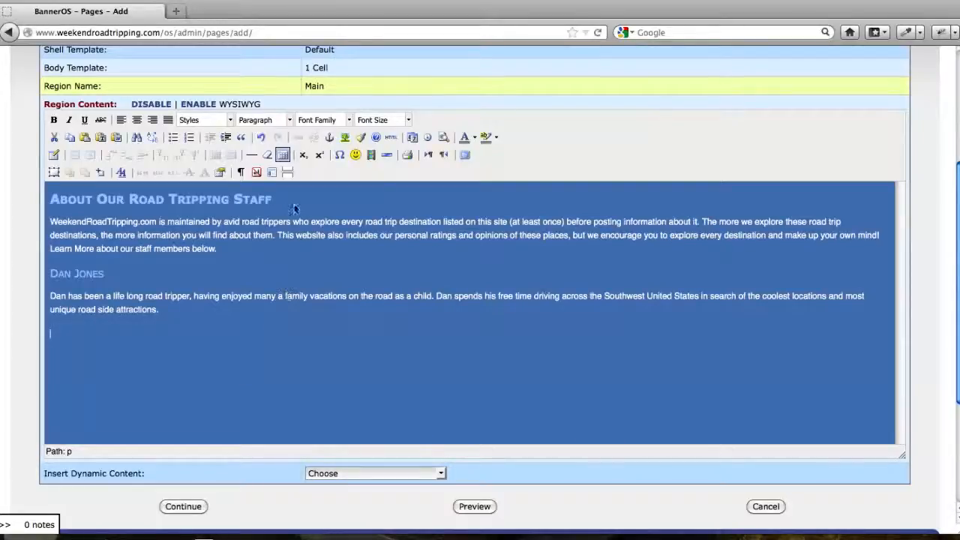
pyautogui.click(289, 121)
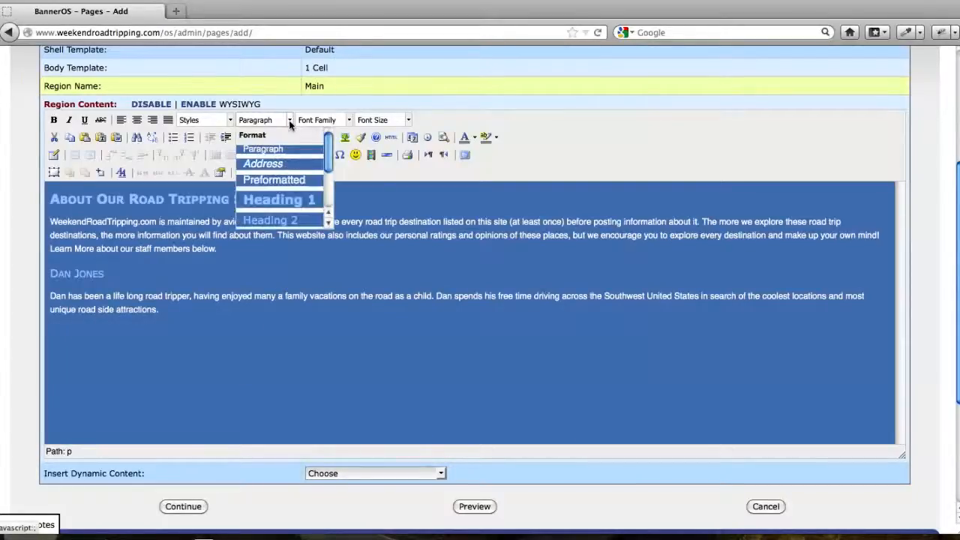
pyautogui.click(270, 221)
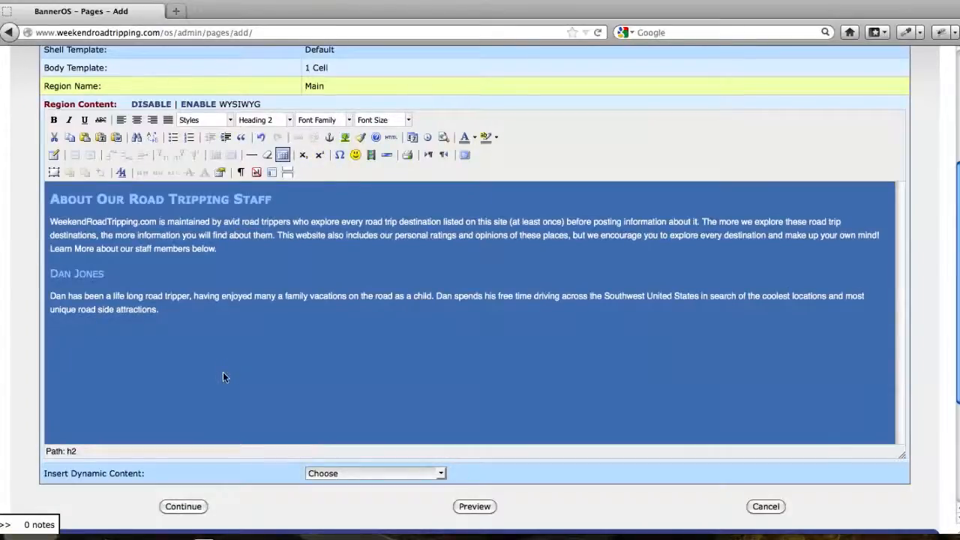
pyautogui.write('Jane Smith')
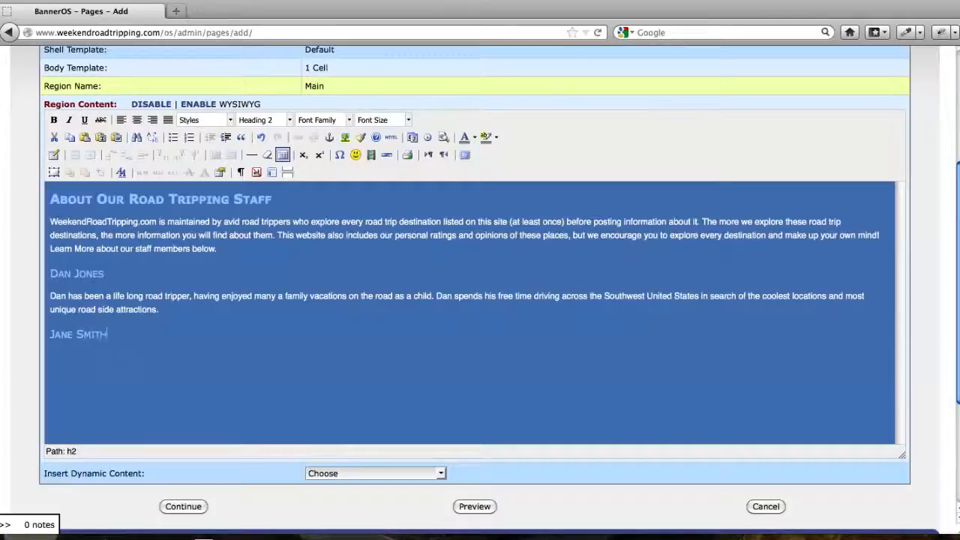
pyautogui.press('Return')
# - Switch to Pages and copy the second staff member's biography paragraph
pyautogui.click(591, 527)
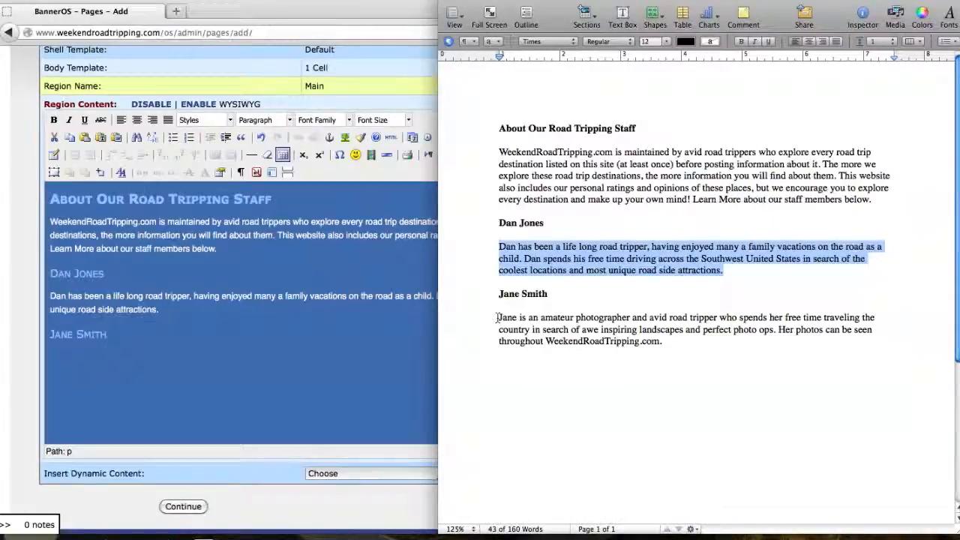
pyautogui.moveTo(497, 317); pyautogui.dragTo(664, 342)
pyautogui.rightClick(593, 318)
pyautogui.click(610, 339)
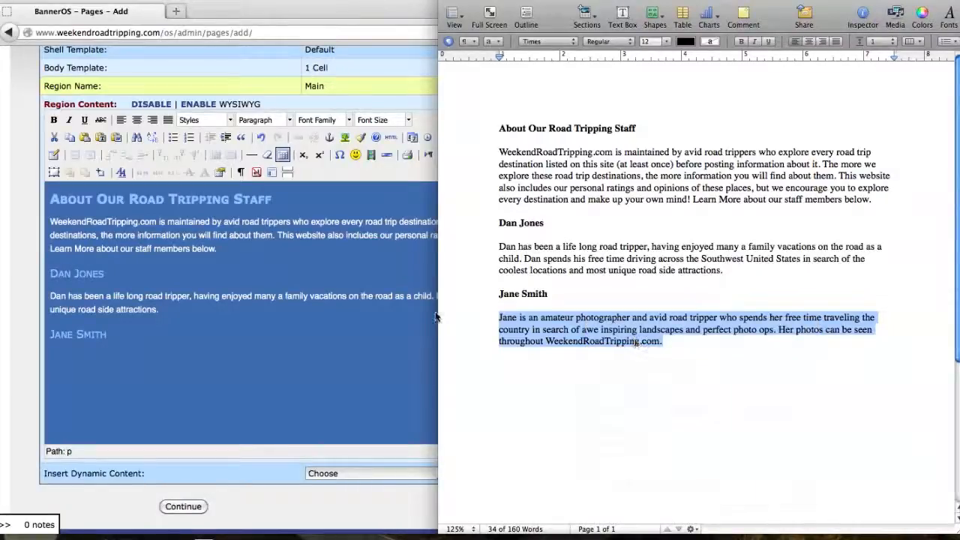
# - Return to the browser and insert the copied biography below the second staff member's name with Paste from Word
pyautogui.click(286, 255)
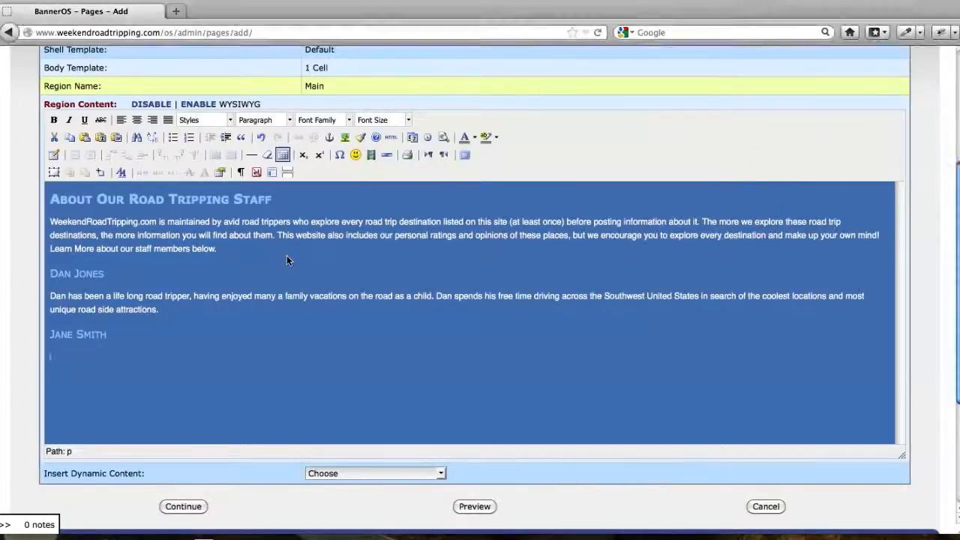
pyautogui.click(116, 137)
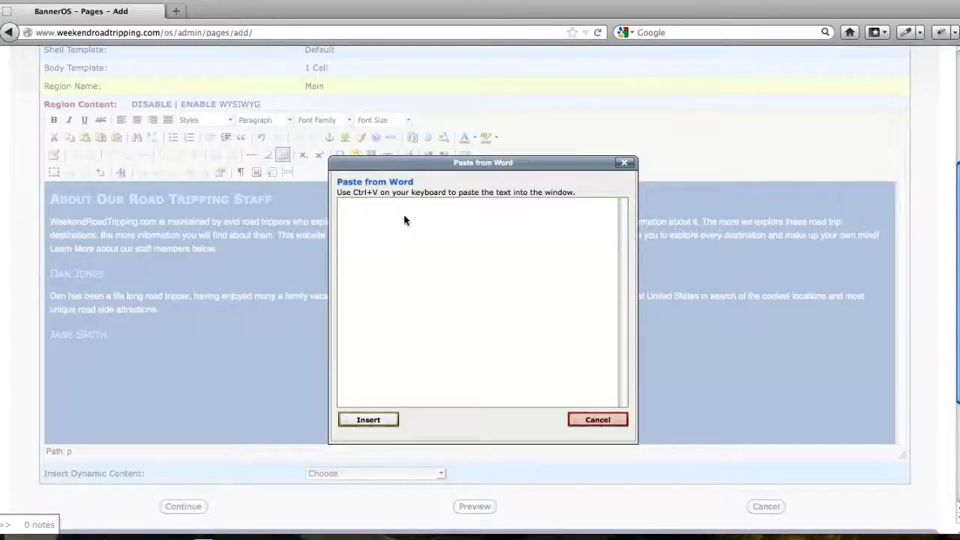
pyautogui.hotkey('ctrl', 'v')
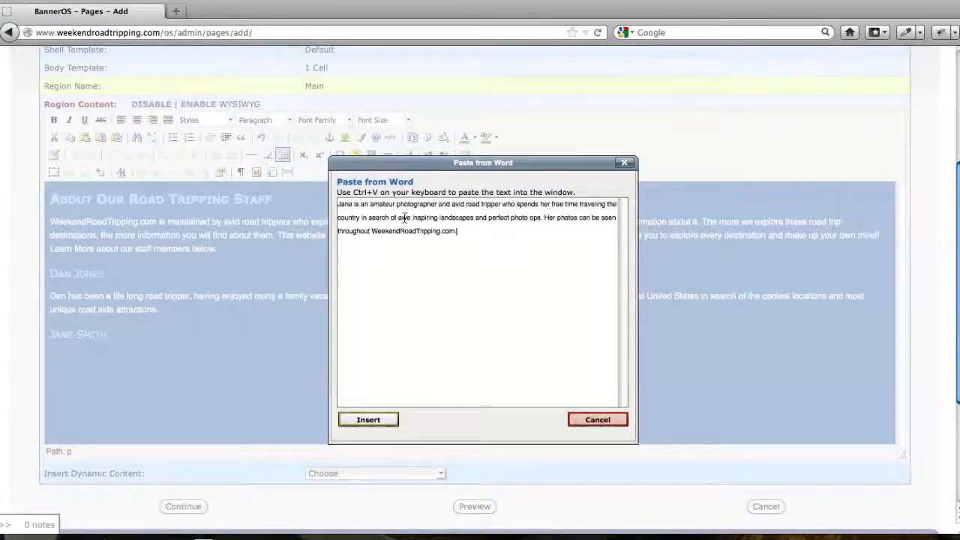
pyautogui.click(368, 420)
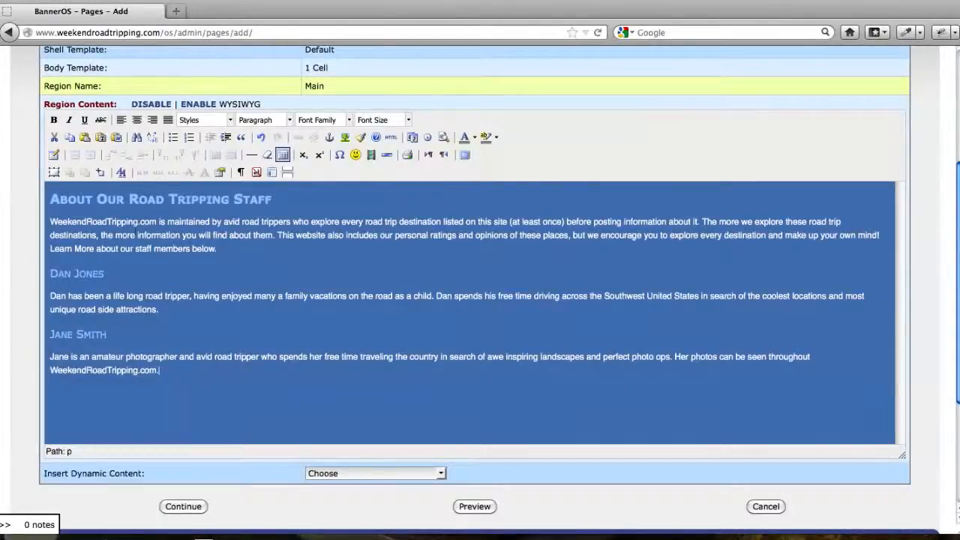
# - Submit the Main region content to finish adding the page, and view the new staff page
pyautogui.scroll(1, 234, 430)
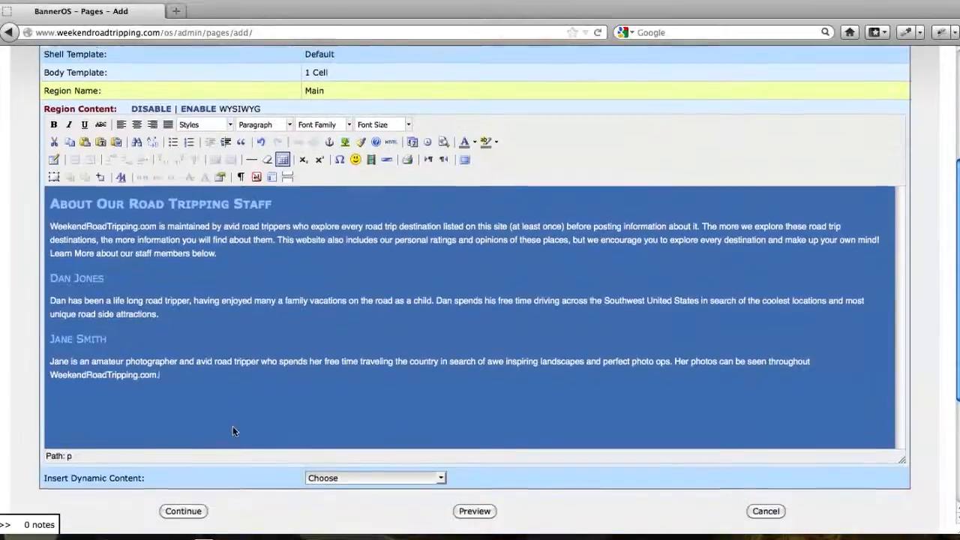
pyautogui.scroll(1, 232, 430)
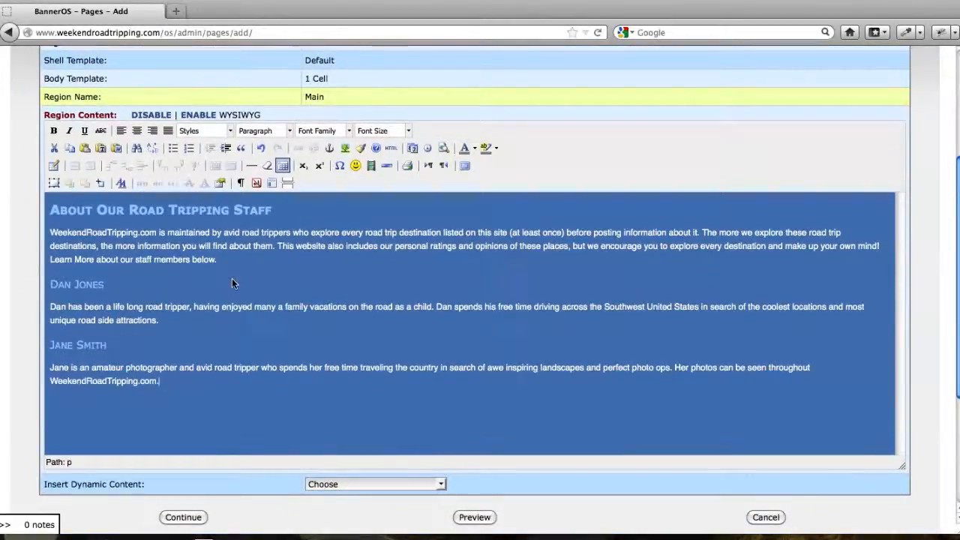
pyautogui.scroll(-1, 21, 366)
pyautogui.scroll(-5, 22, 367)
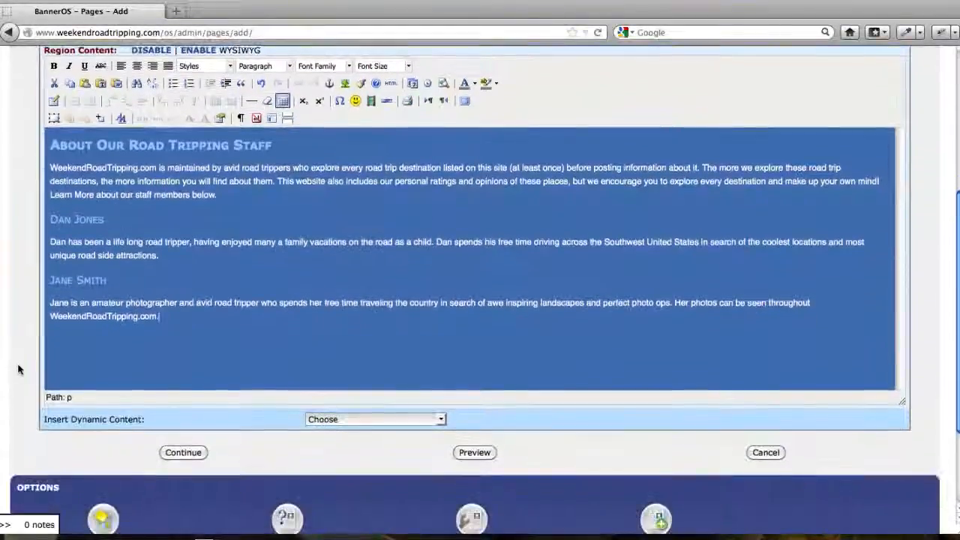
pyautogui.click(185, 442)
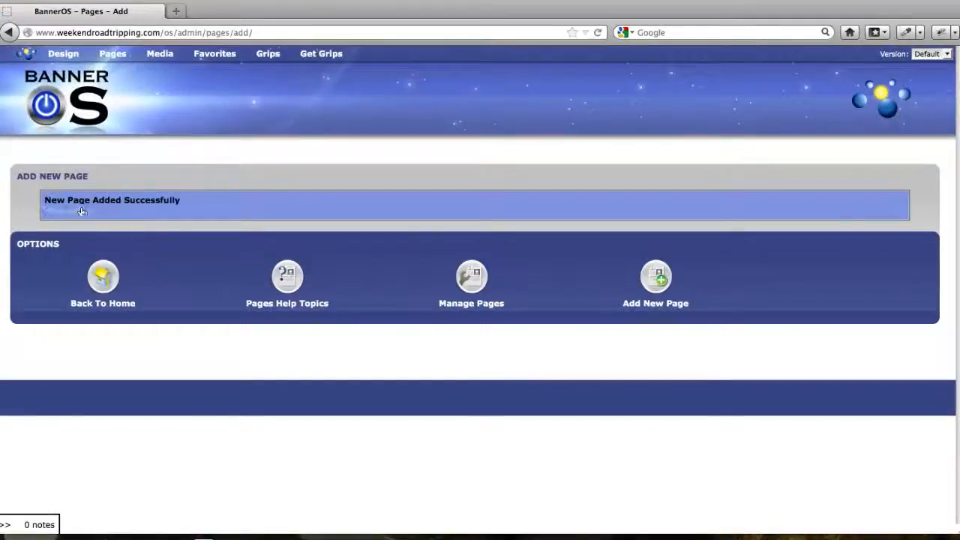
pyautogui.click(75, 211)
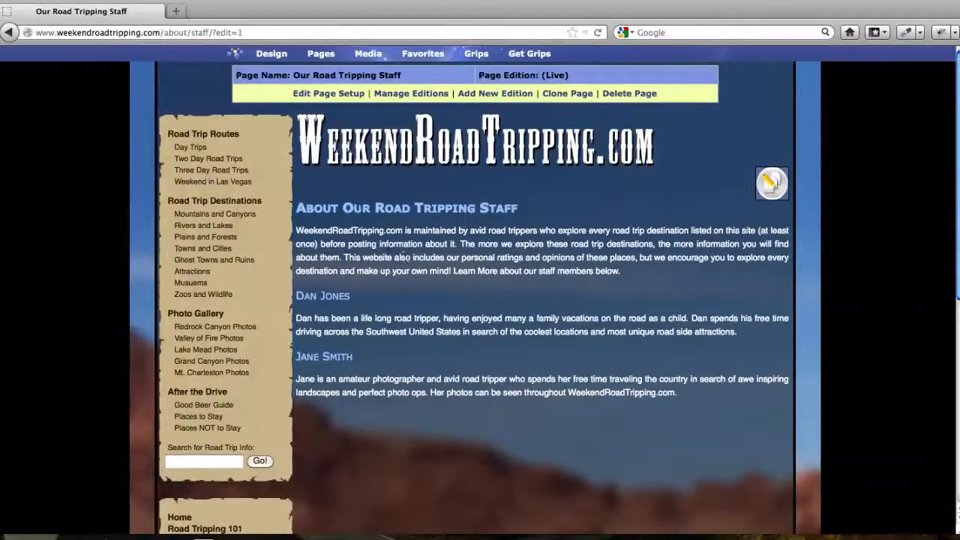
# - Expand /about/ in the page listing, open the /about/ page and start editing its Main region
pyautogui.moveTo(321, 57)
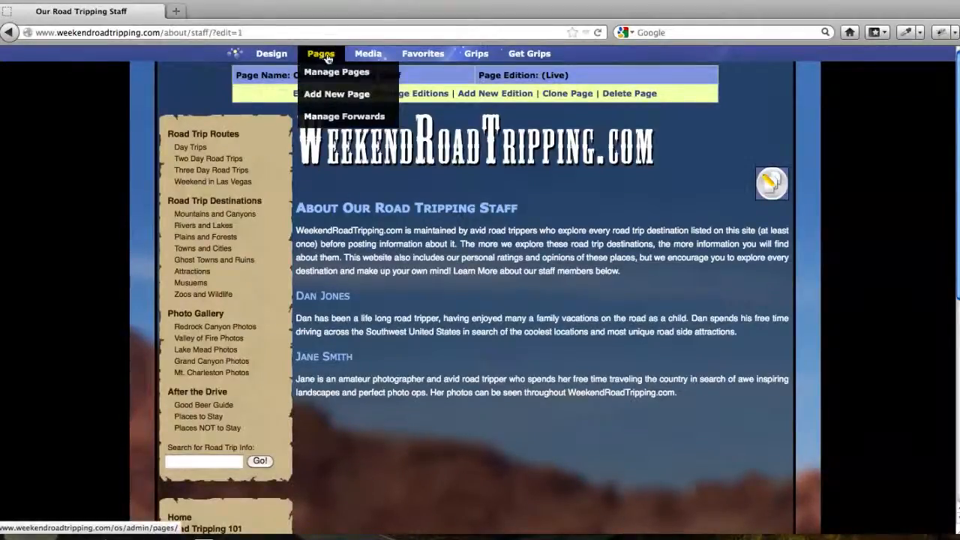
pyautogui.click(324, 55)
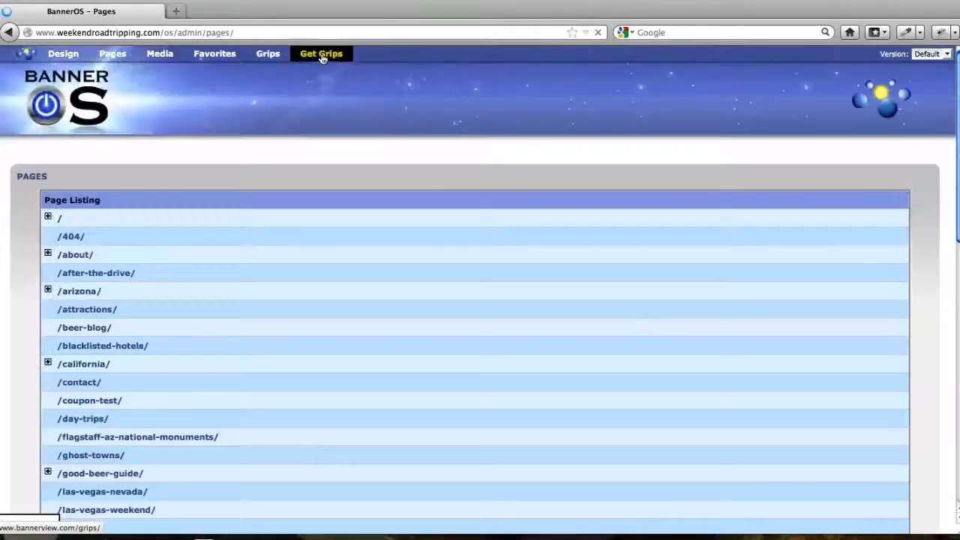
pyautogui.scroll(-1, 240, 184)
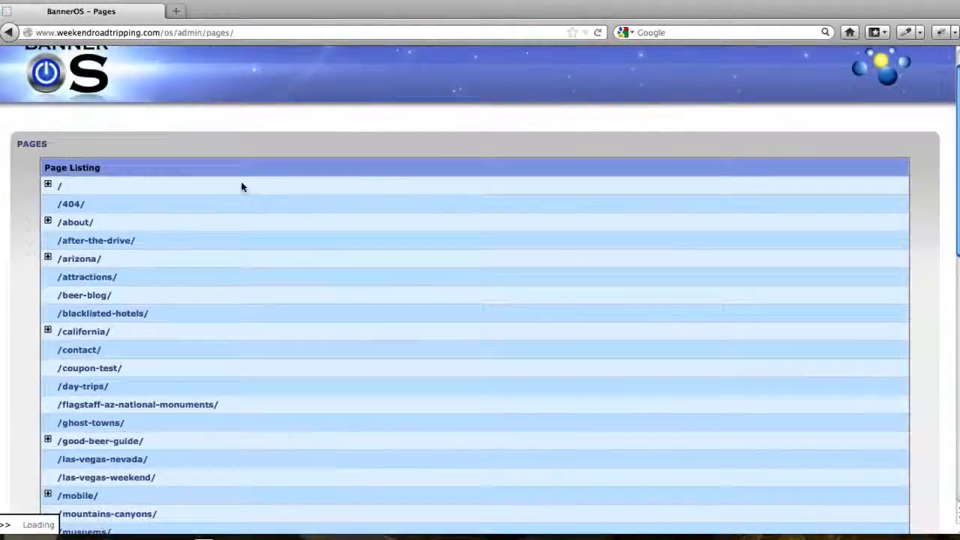
pyautogui.scroll(-1, 240, 185)
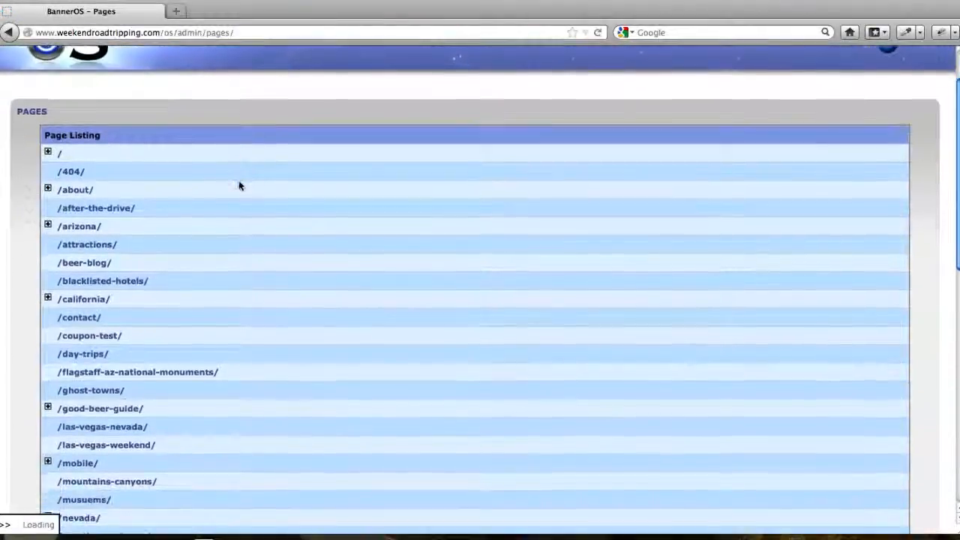
pyautogui.click(47, 190)
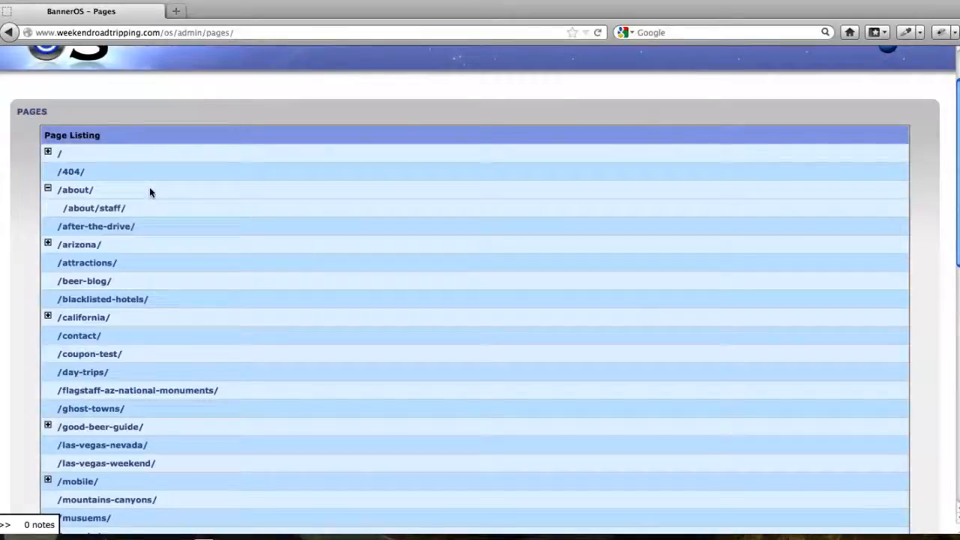
pyautogui.click(76, 192)
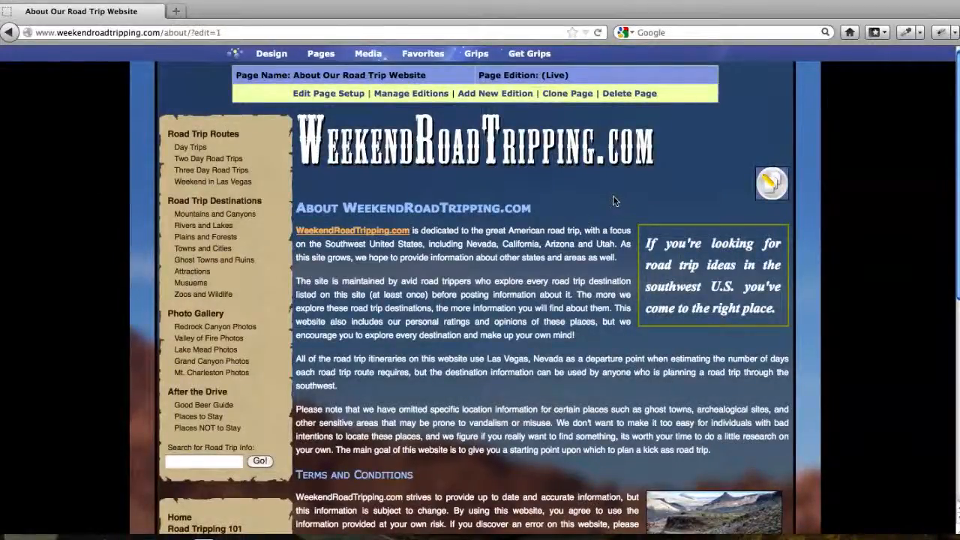
pyautogui.click(774, 191)
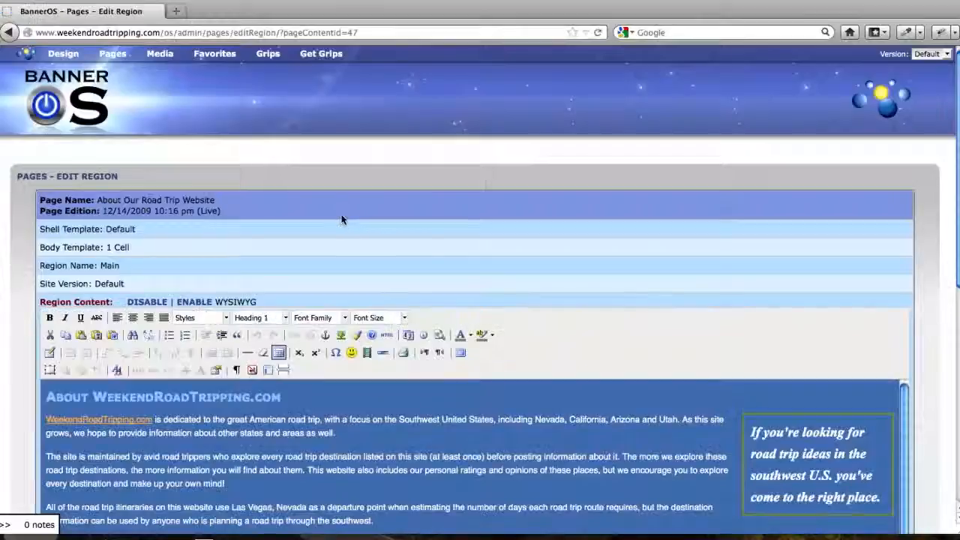
# - Add the paragraph "Click here to view our wonderful staff." directly above the Terms and Conditions heading
pyautogui.scroll(-5, 343, 217)
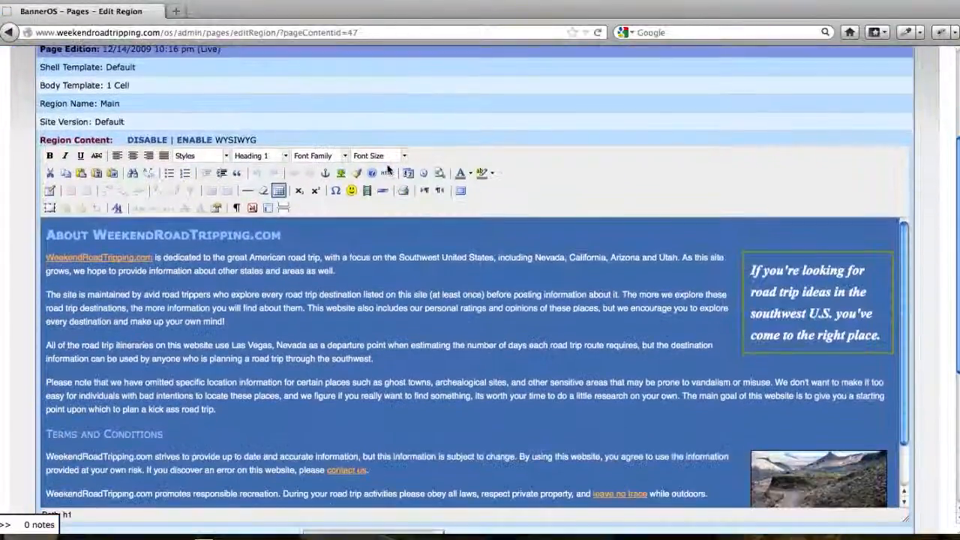
pyautogui.scroll(-3, 388, 169)
pyautogui.click(225, 326)
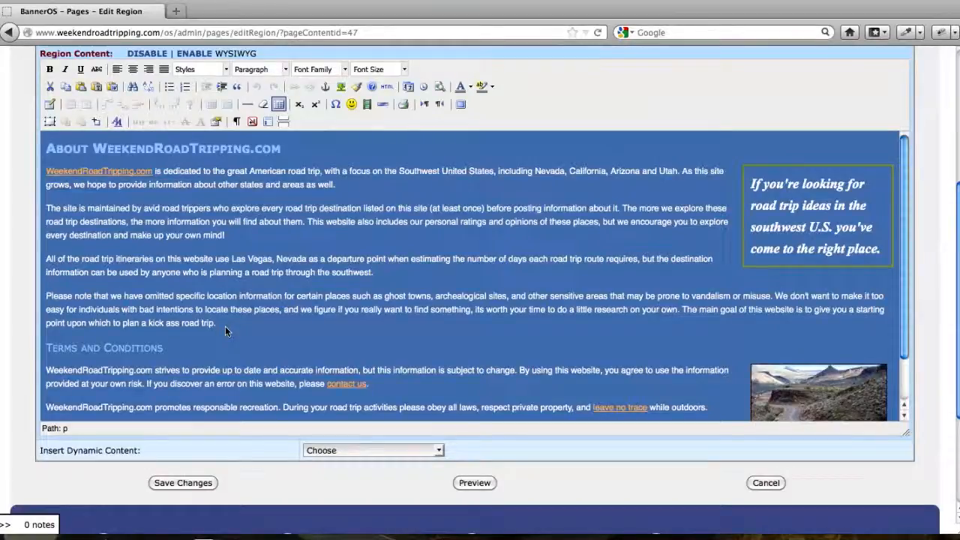
pyautogui.press('Return')
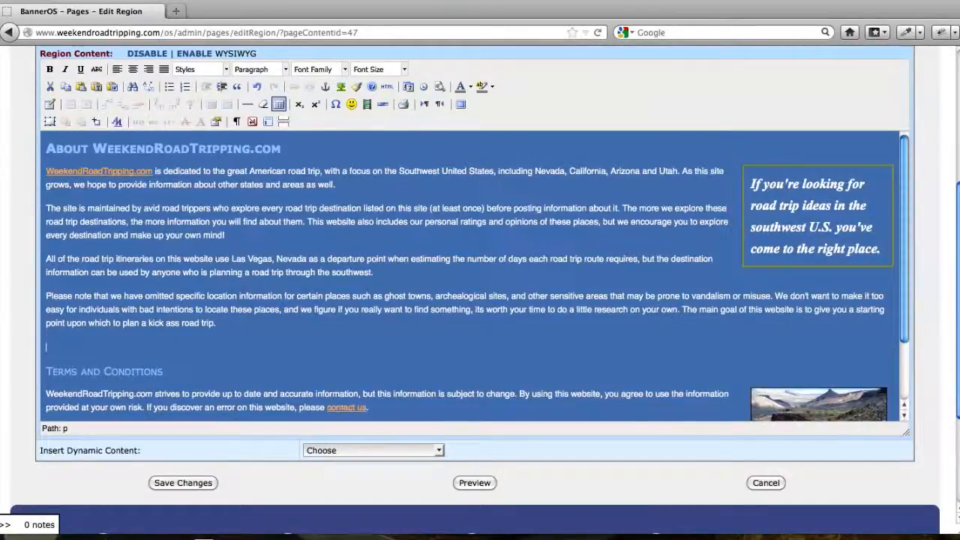
pyautogui.write('Click here to view our wonderful staff.')
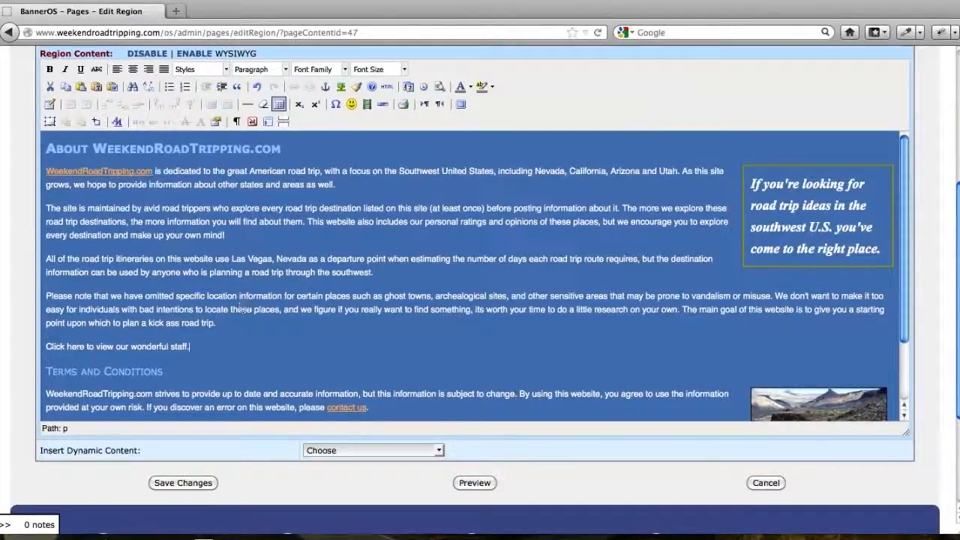
# - Link the whole "Click here to view our wonderful staff." sentence to /about/staff/ and save the region changes
pyautogui.moveTo(46, 346); pyautogui.dragTo(195, 344)
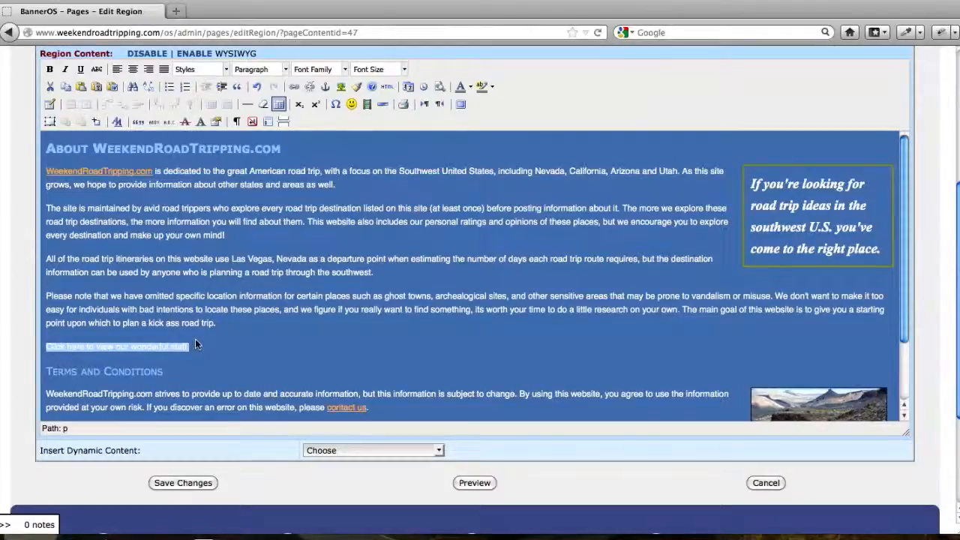
pyautogui.click(294, 88)
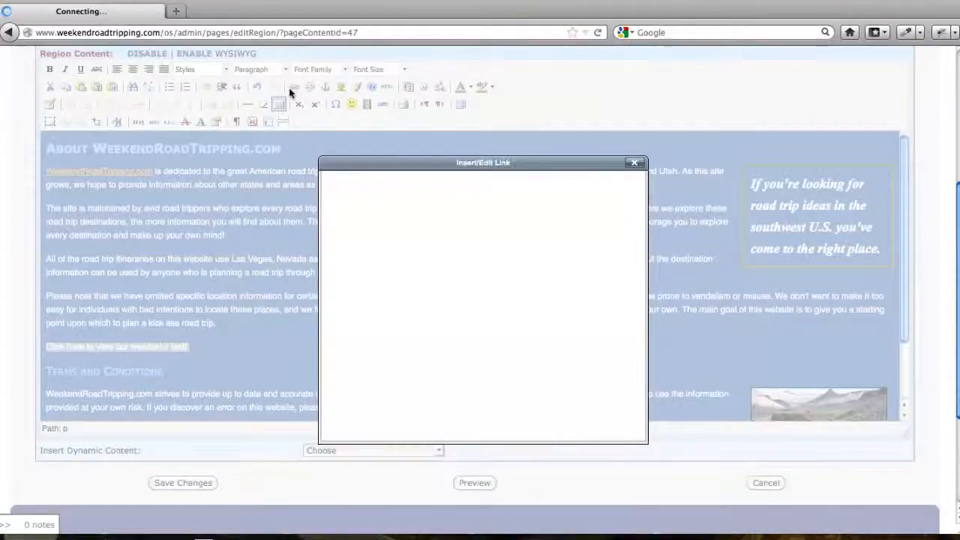
pyautogui.click(394, 212)
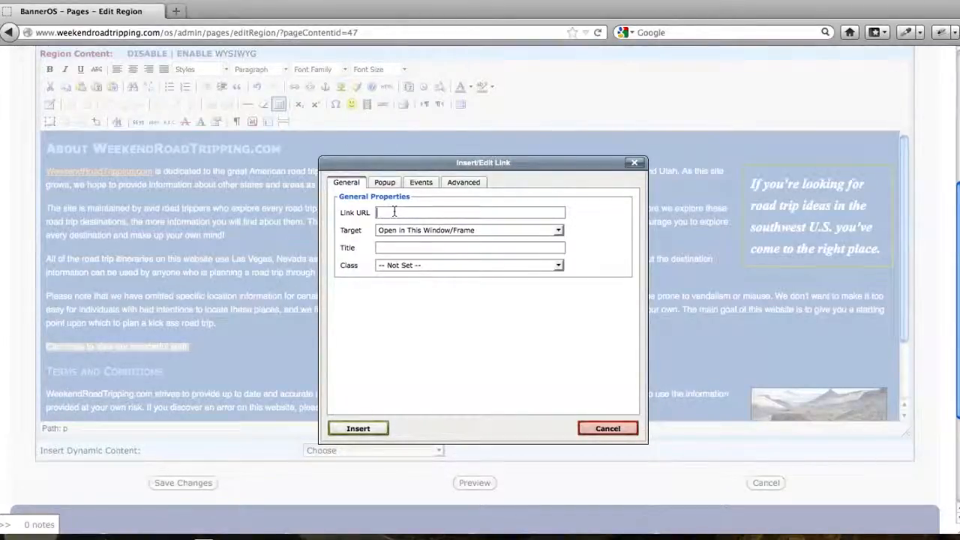
pyautogui.write('/about/staff/')
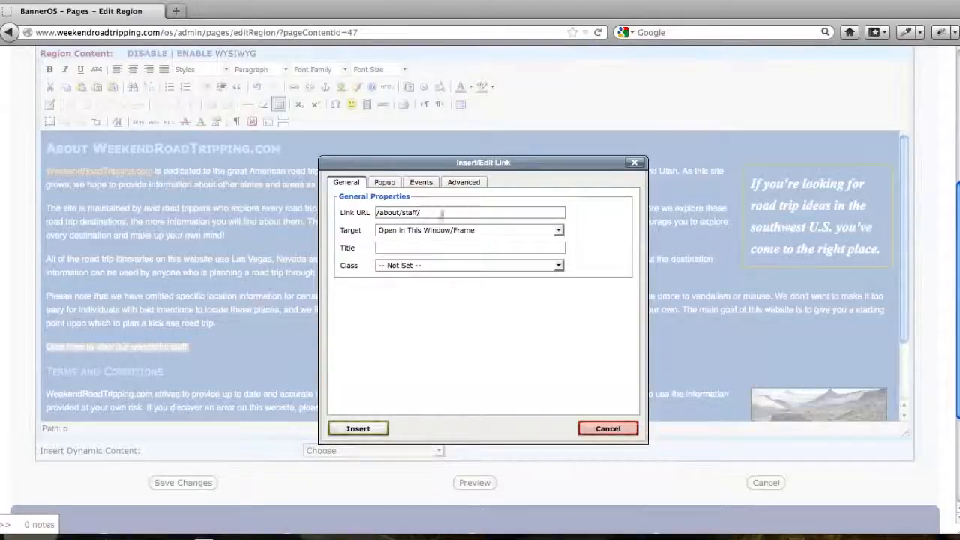
pyautogui.click(357, 429)
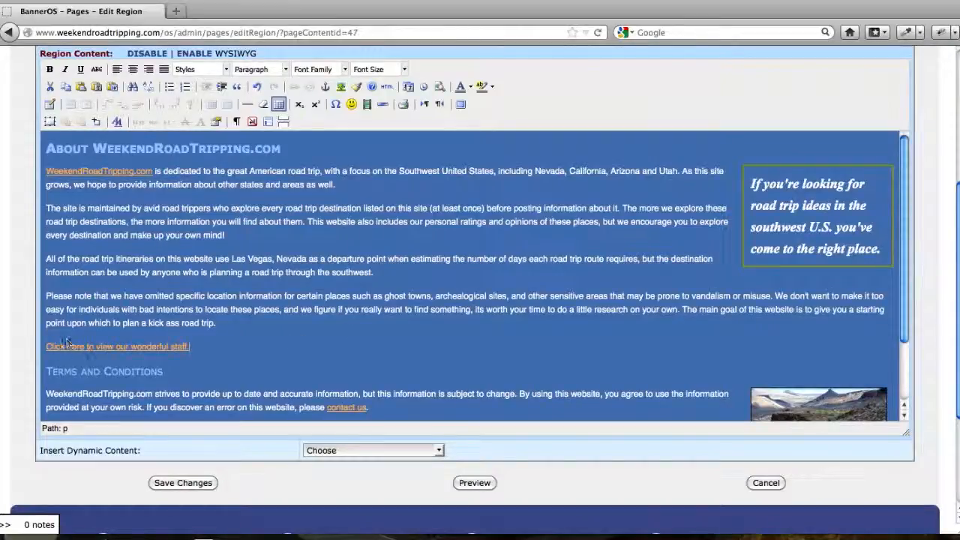
pyautogui.click(192, 483)
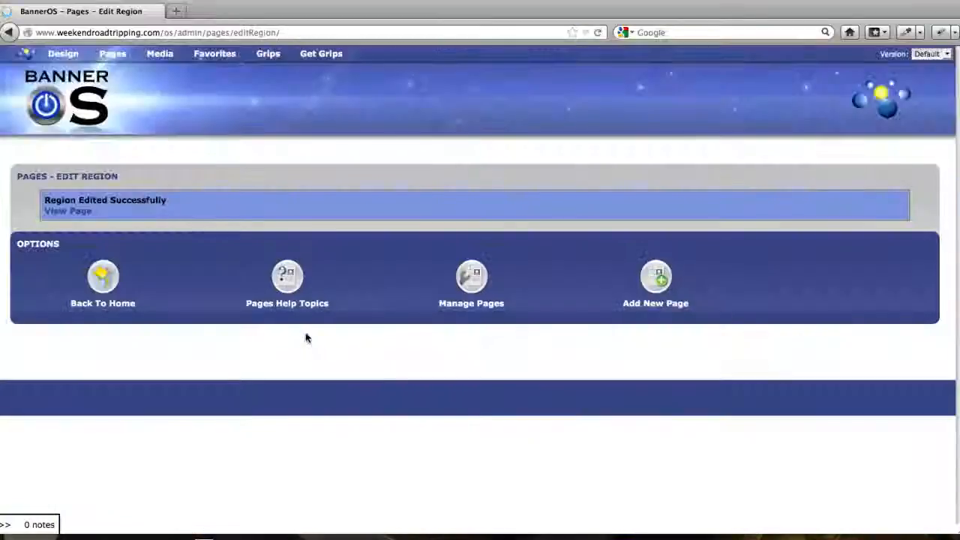
# - View the edited About page and follow its staff link to test it
pyautogui.click(66, 212)
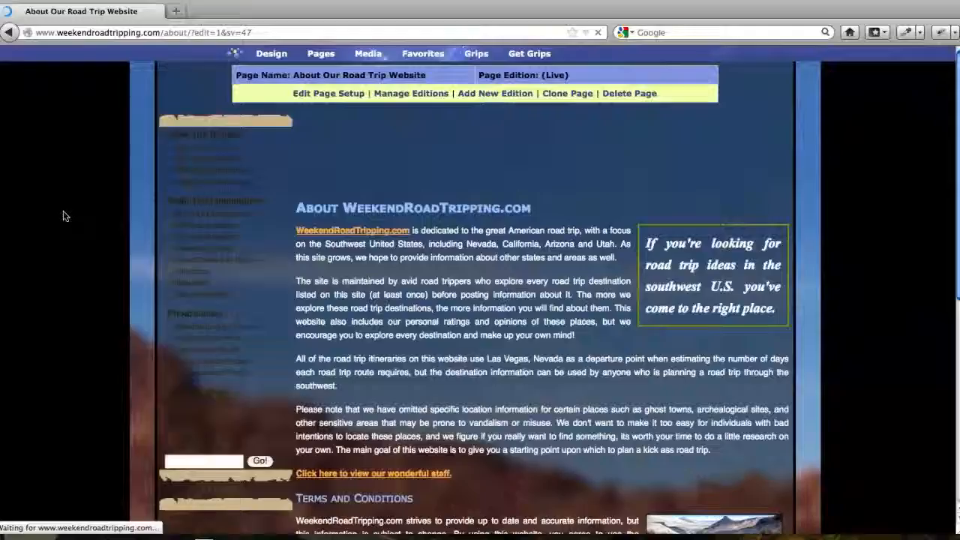
pyautogui.scroll(-5, 534, 352)
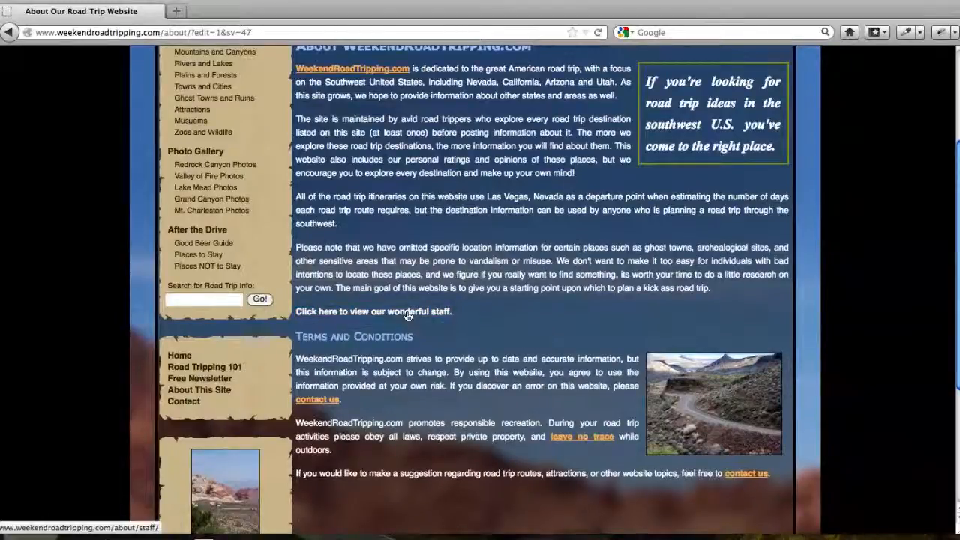
pyautogui.click(408, 315)
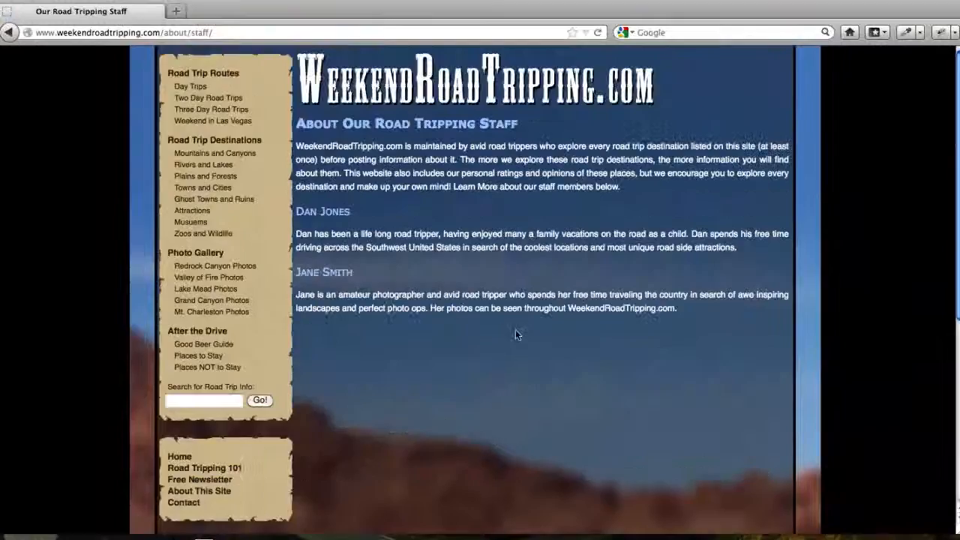